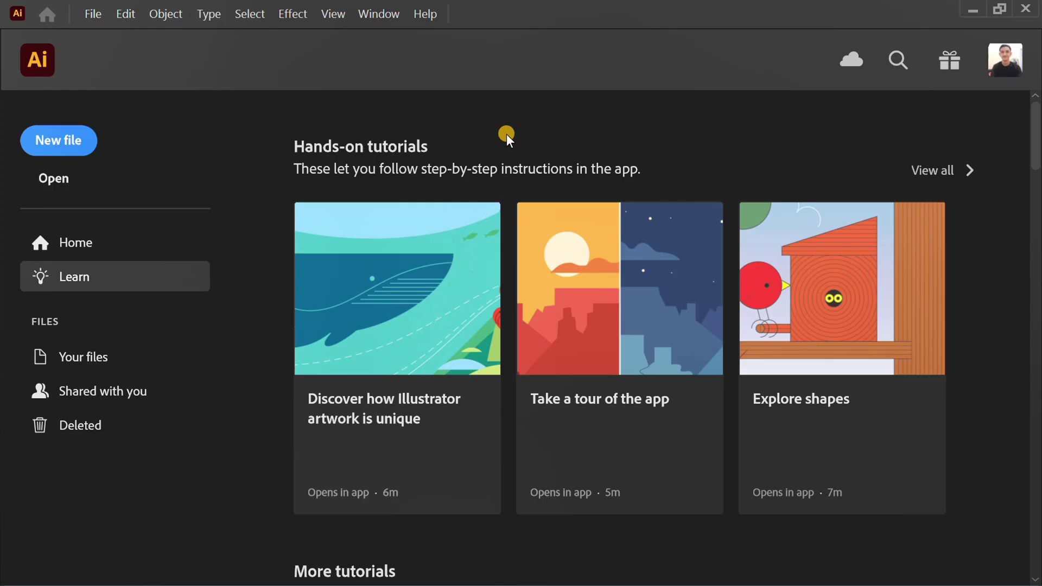
Create a new 1280 × 720 px document (Untitled-3) with one blank artboard.
left_click(67, 132)
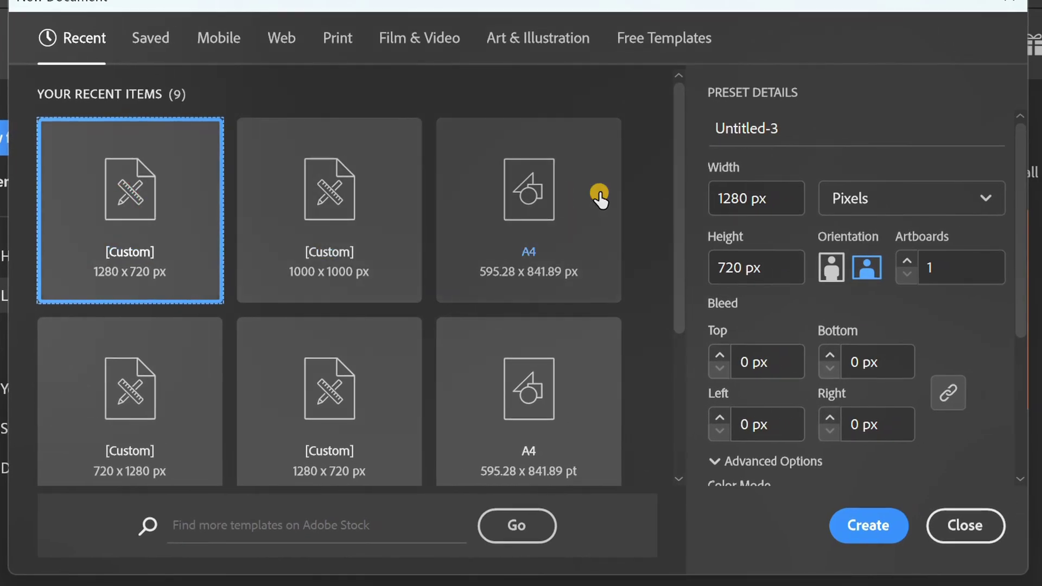
left_click(786, 198)
left_click(775, 270)
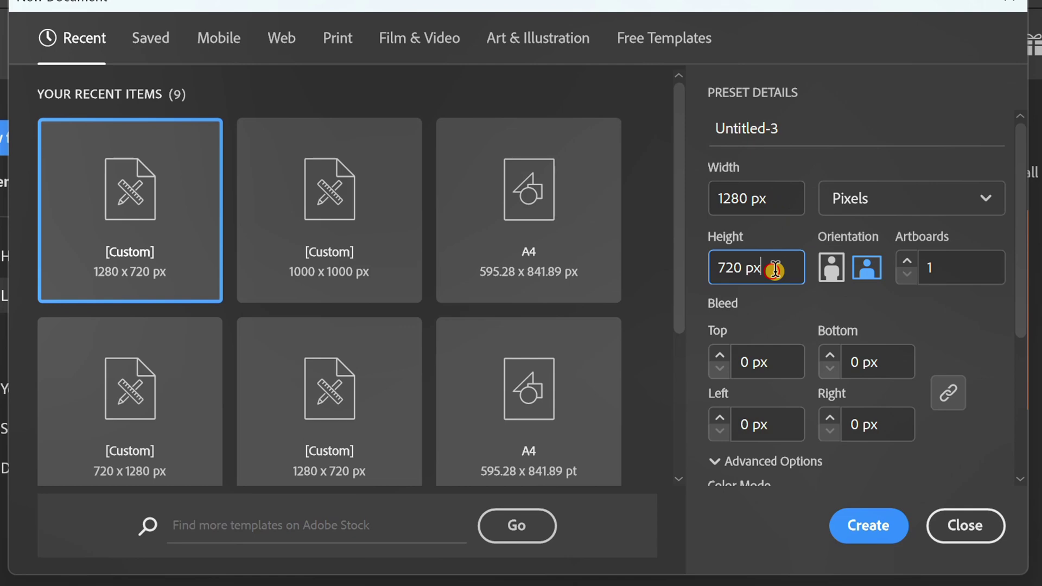
left_click(866, 534)
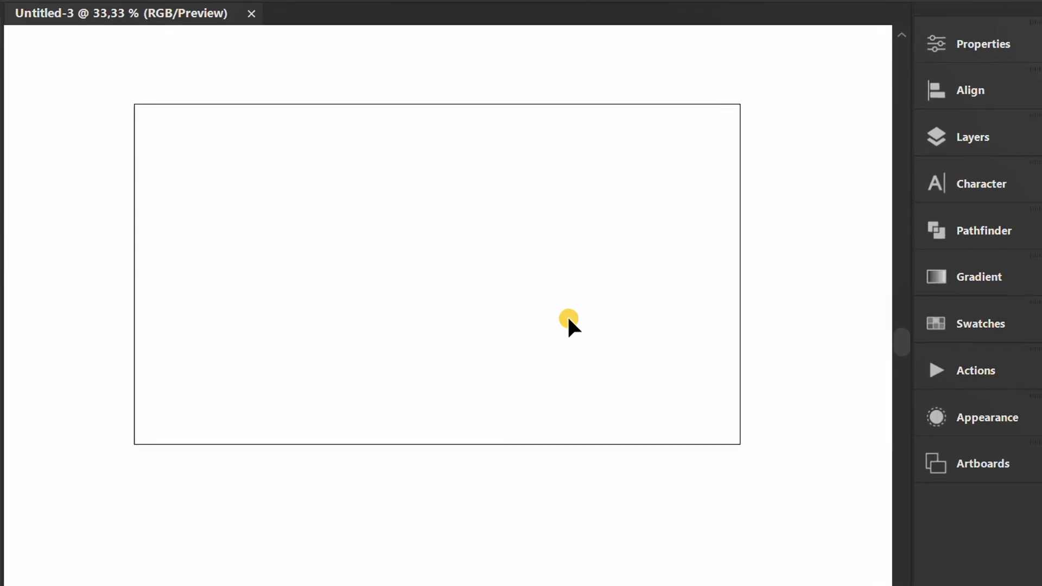
Draw a rectangle over the whole artboard, fill it beige and set its stroke to None.
key("m")
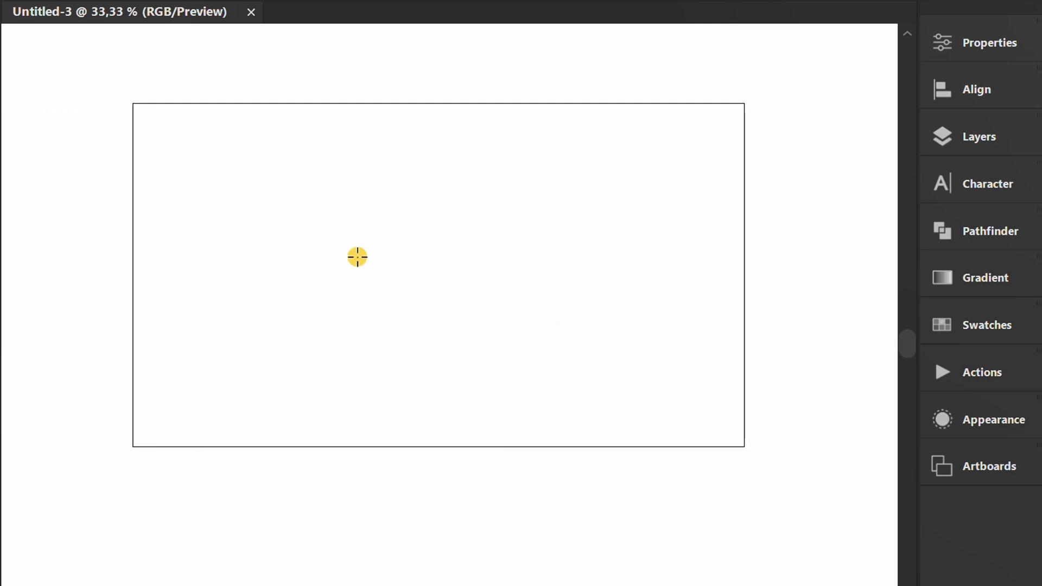
left_click_drag(133, 103, 744, 446)
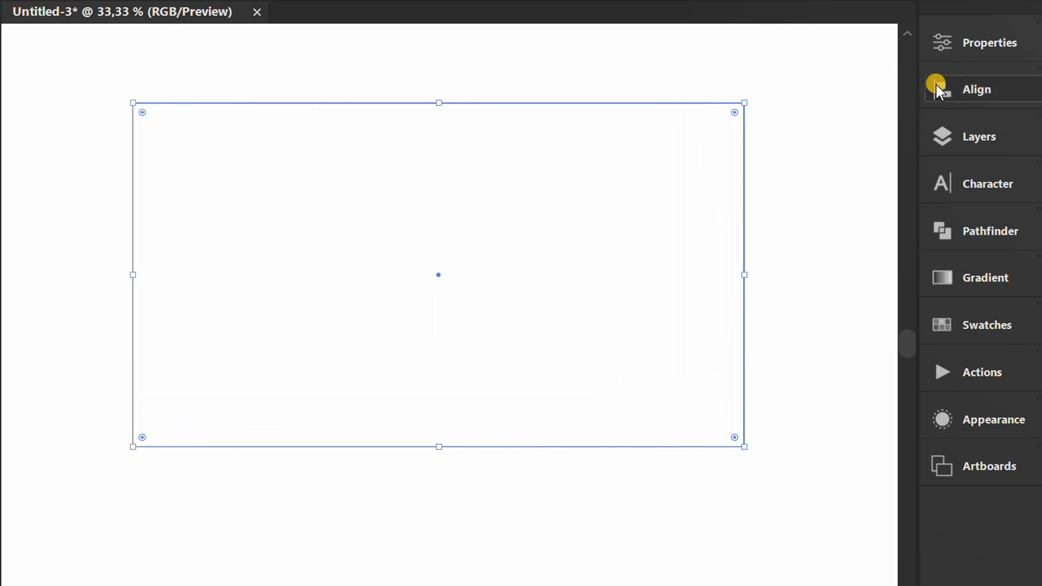
left_click(951, 41)
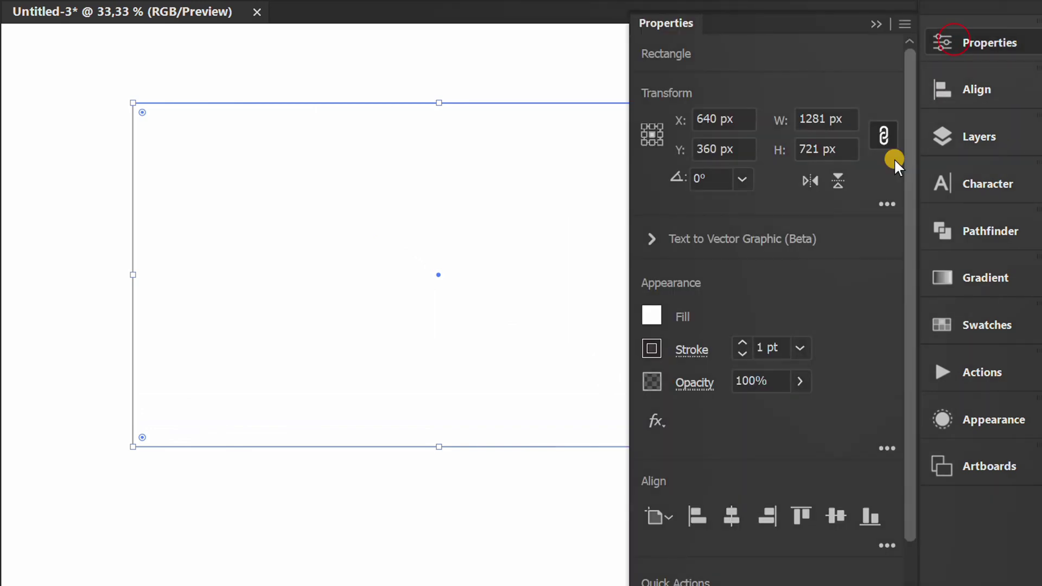
left_click(653, 315)
left_click(447, 434)
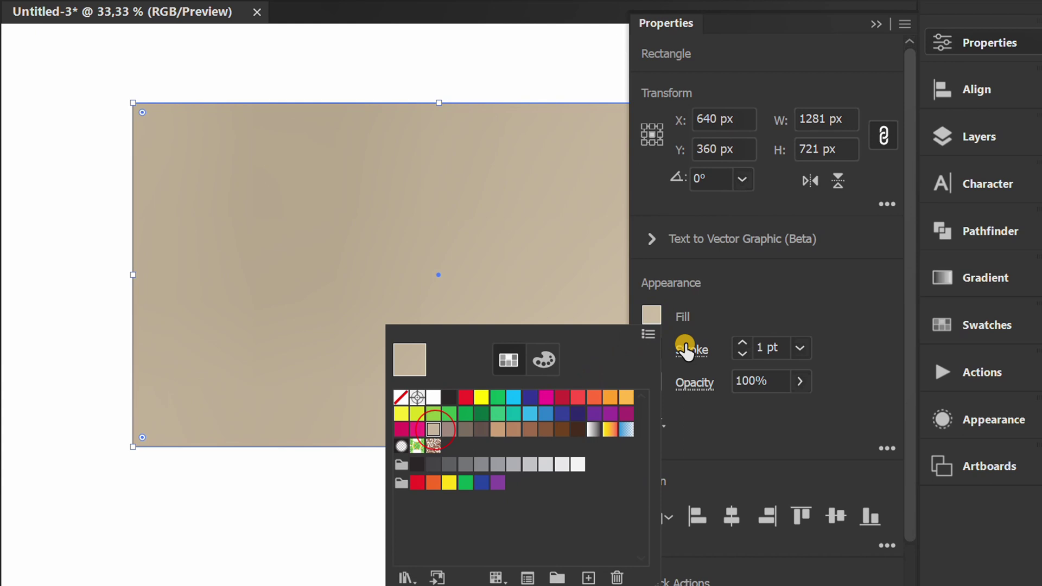
left_click(757, 291)
left_click(653, 347)
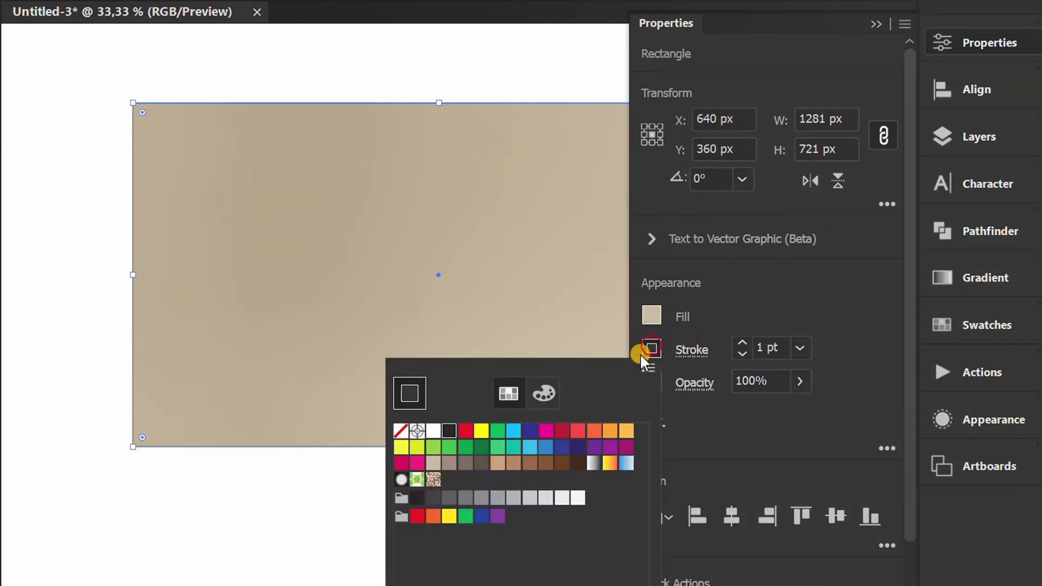
left_click(401, 431)
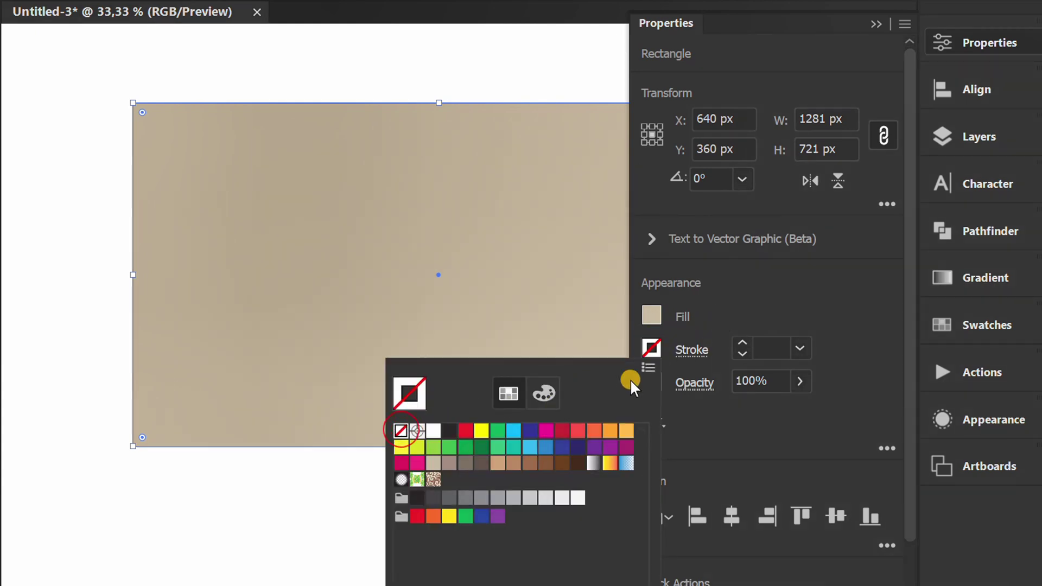
left_click(800, 291)
scroll(840, 311, "down", 3)
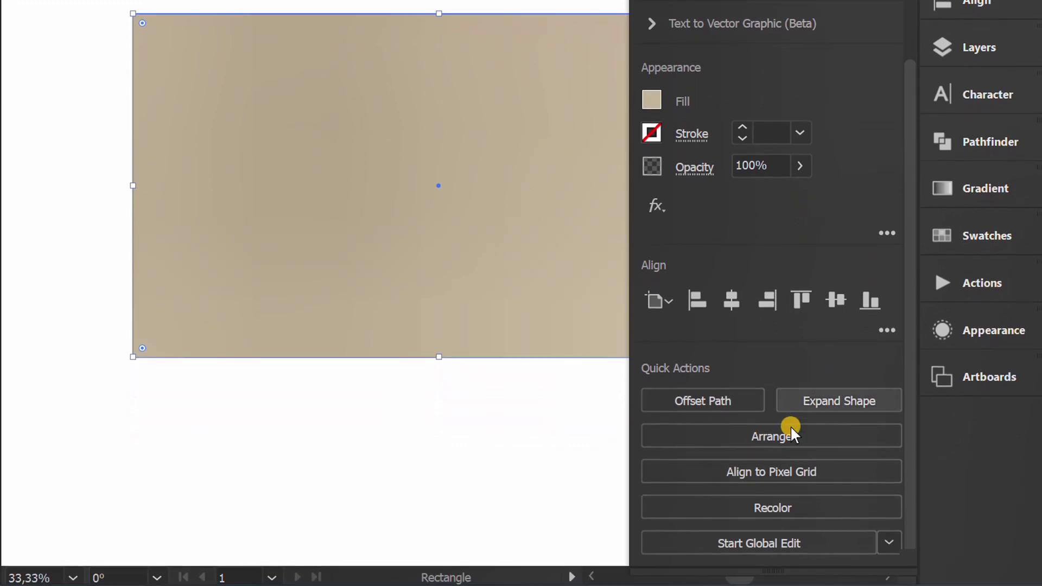
In Recolor Artwork, shift the hue to 360° and begin entering saturation and brightness values.
left_click(752, 507)
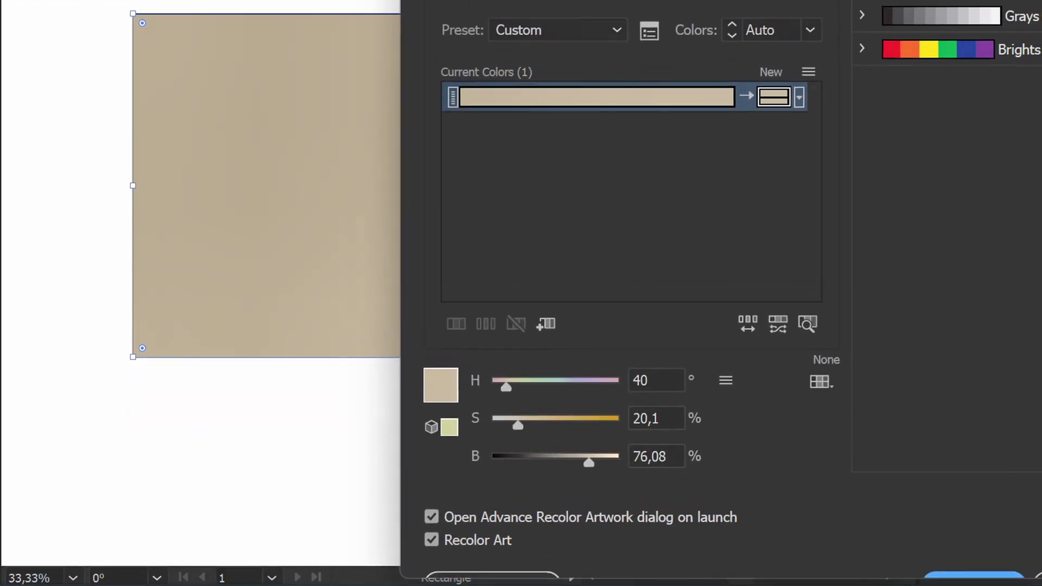
left_click_drag(505, 386, 621, 388)
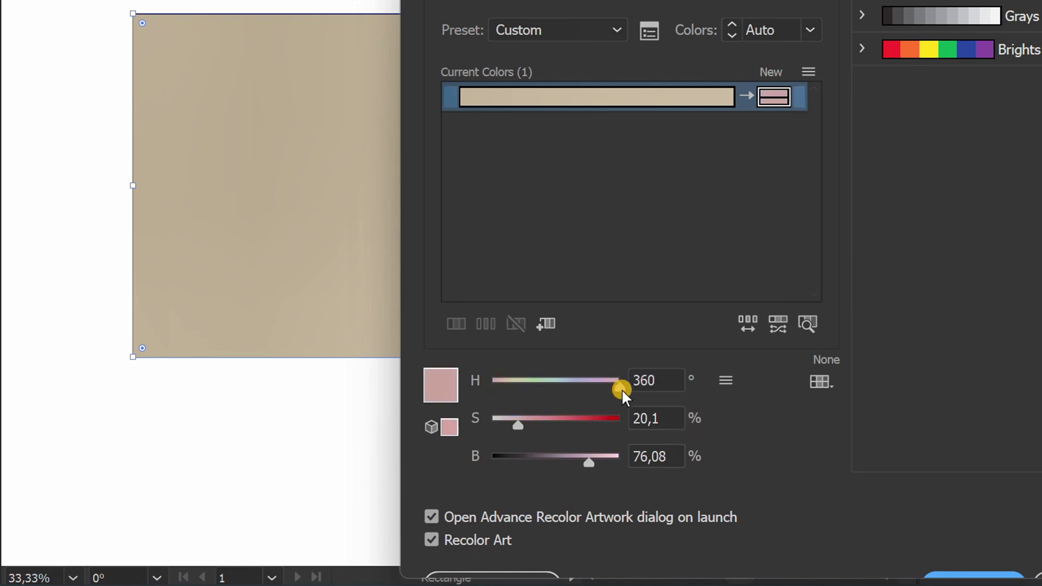
left_click(670, 412)
type("17")
key("Return")
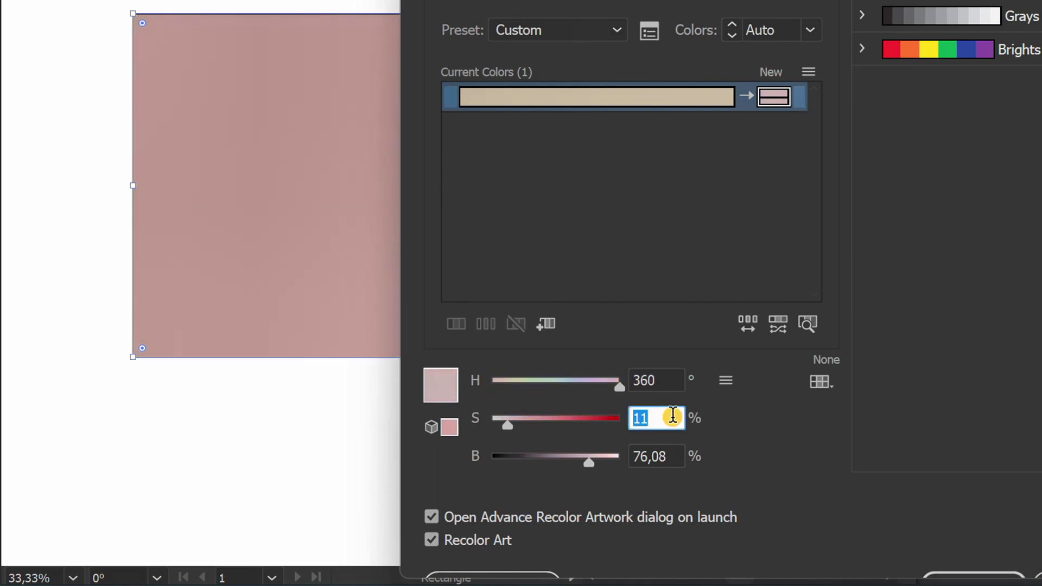
type("10")
key("Tab")
type("81")
key("Return")
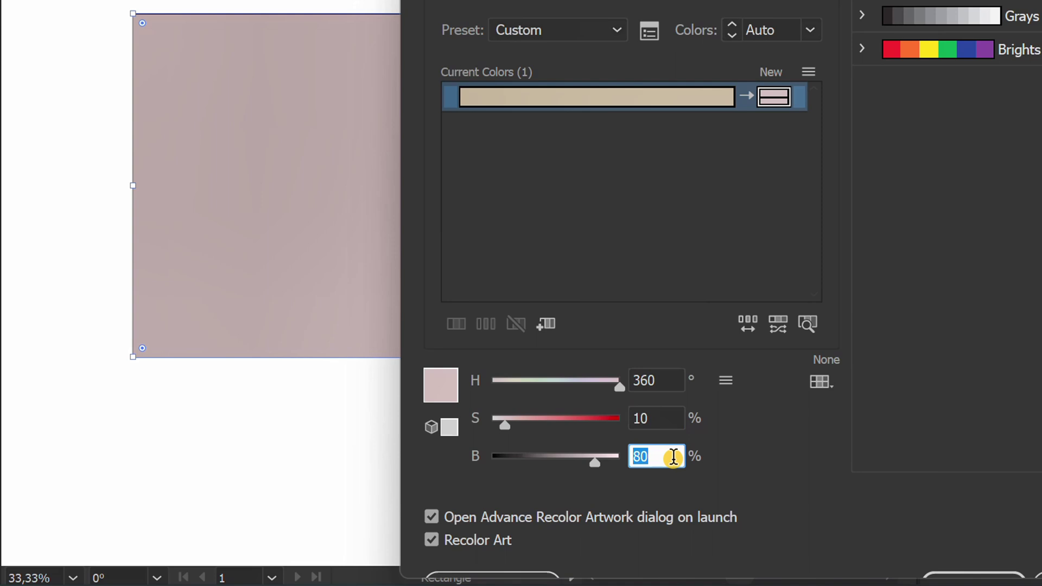
Settle on saturation 10% and brightness 85% and confirm the dusty pink recolour.
left_click(658, 417)
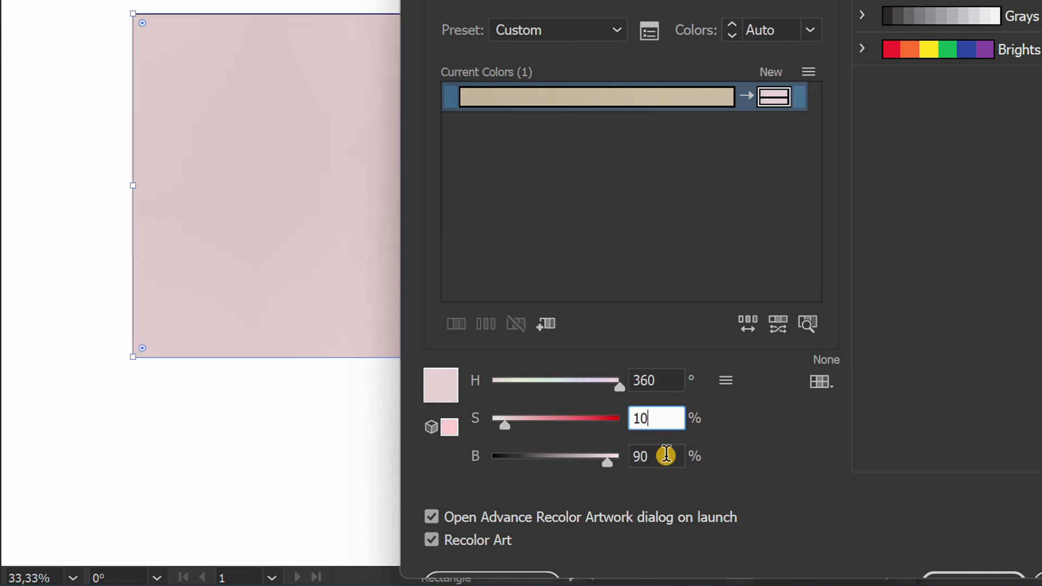
left_click(666, 455)
type("87")
key("Return")
left_click(670, 418)
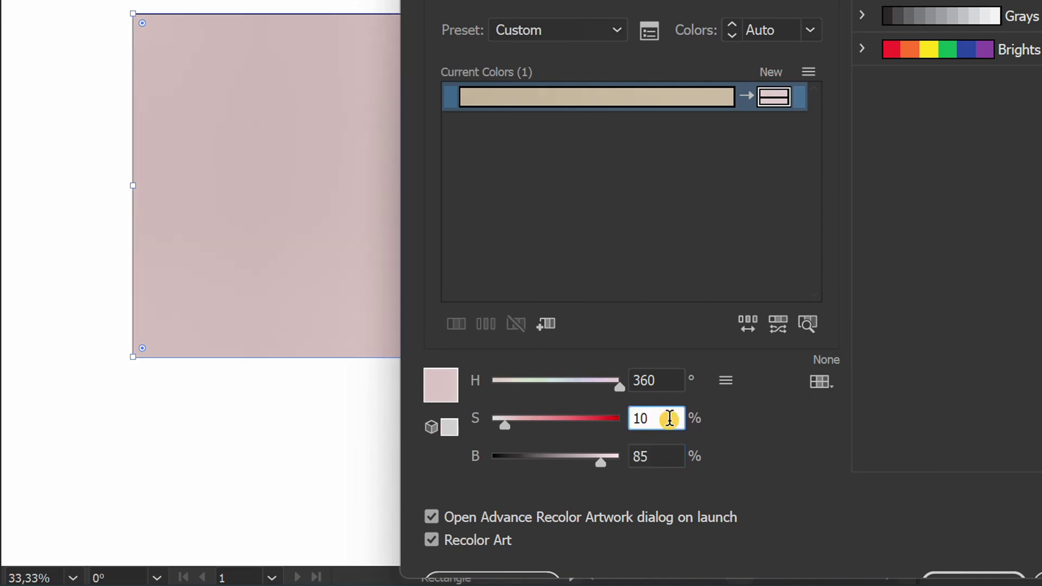
key("Return")
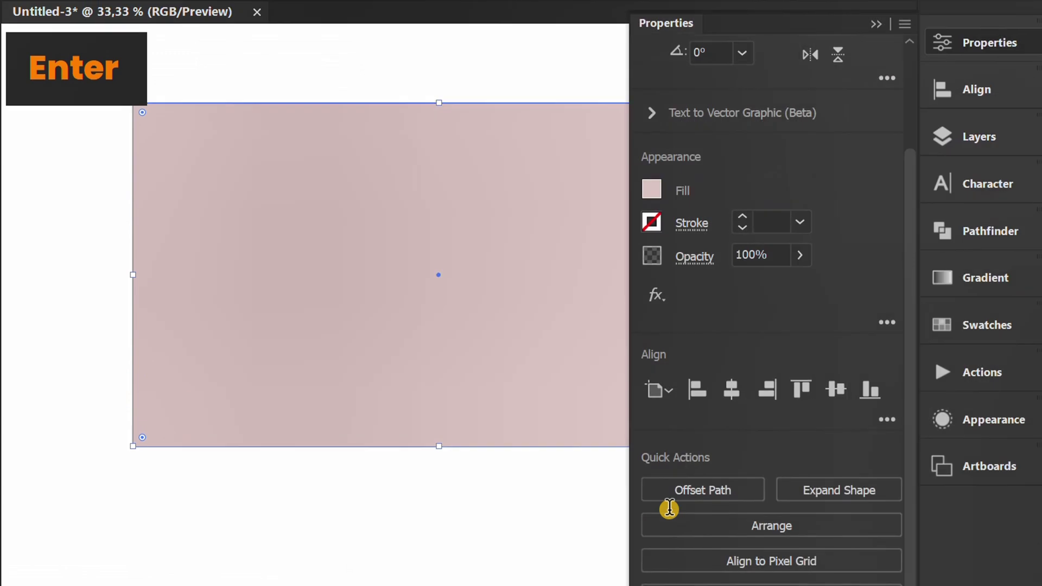
Lock Layer 1 with the pink background and add a new Layer 2 above it.
left_click(974, 129)
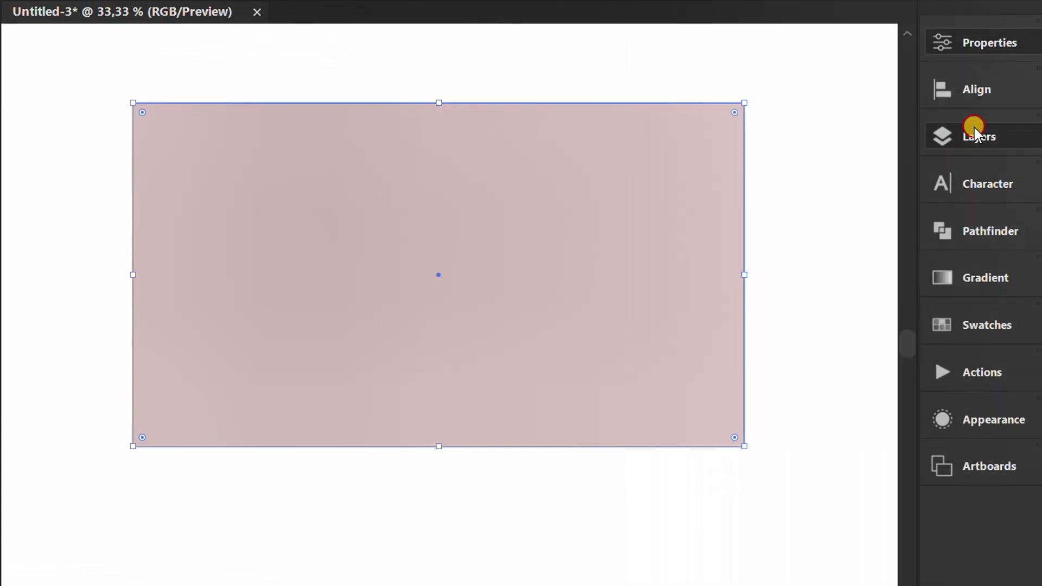
left_click(614, 193)
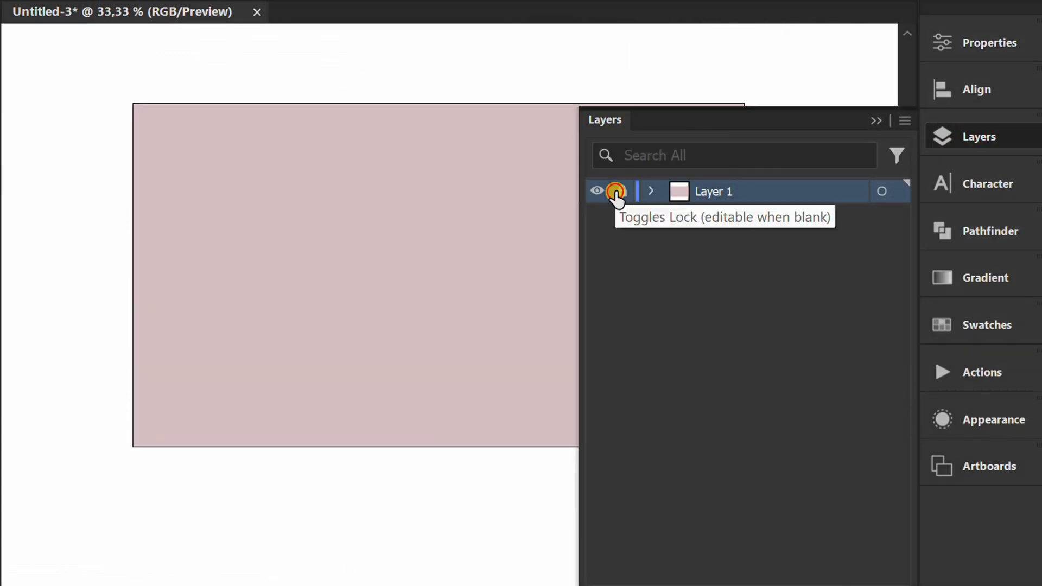
left_click_drag(638, 574, 654, 437)
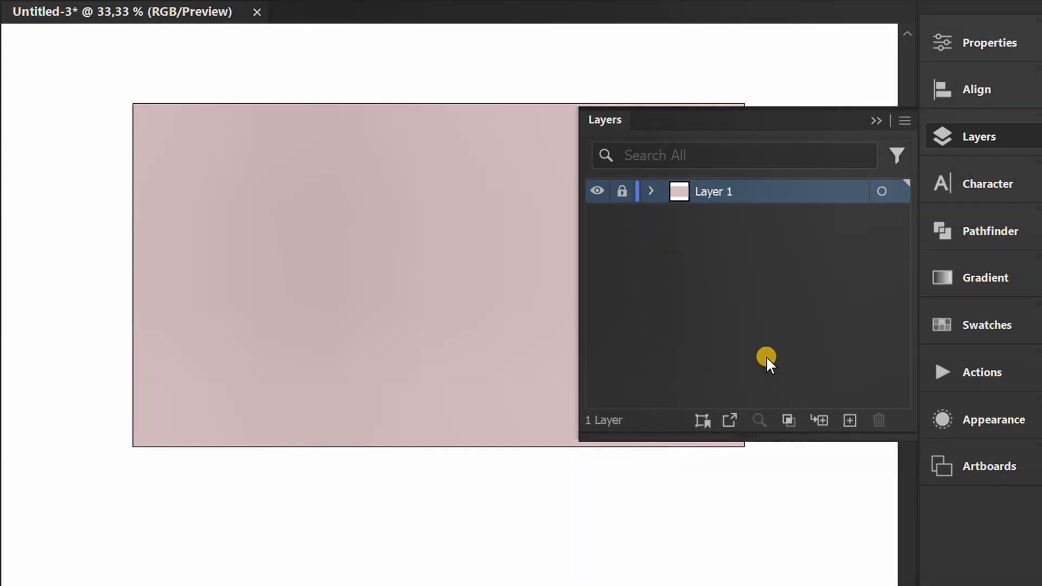
left_click(850, 421)
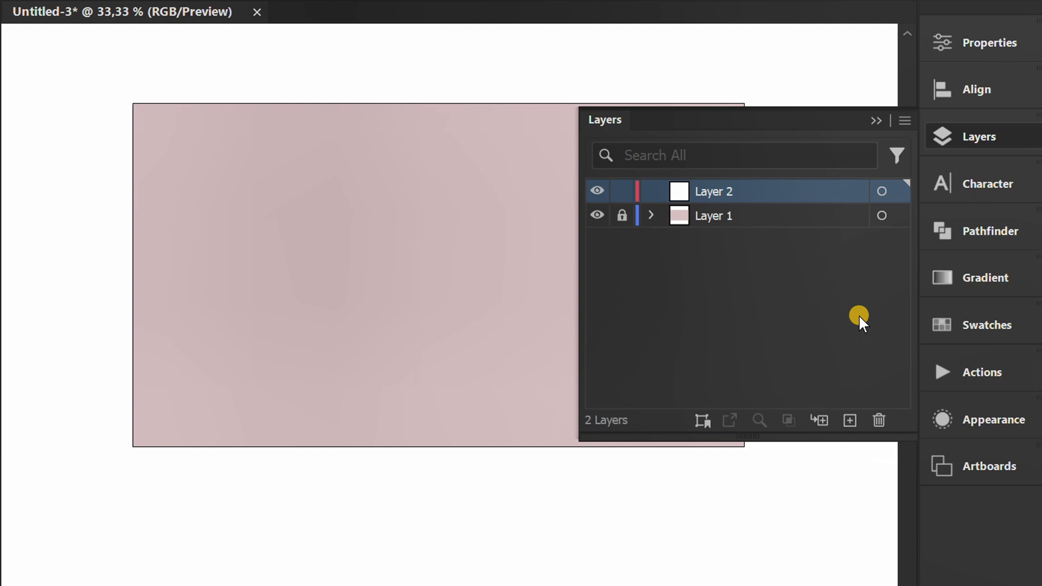
left_click(876, 121)
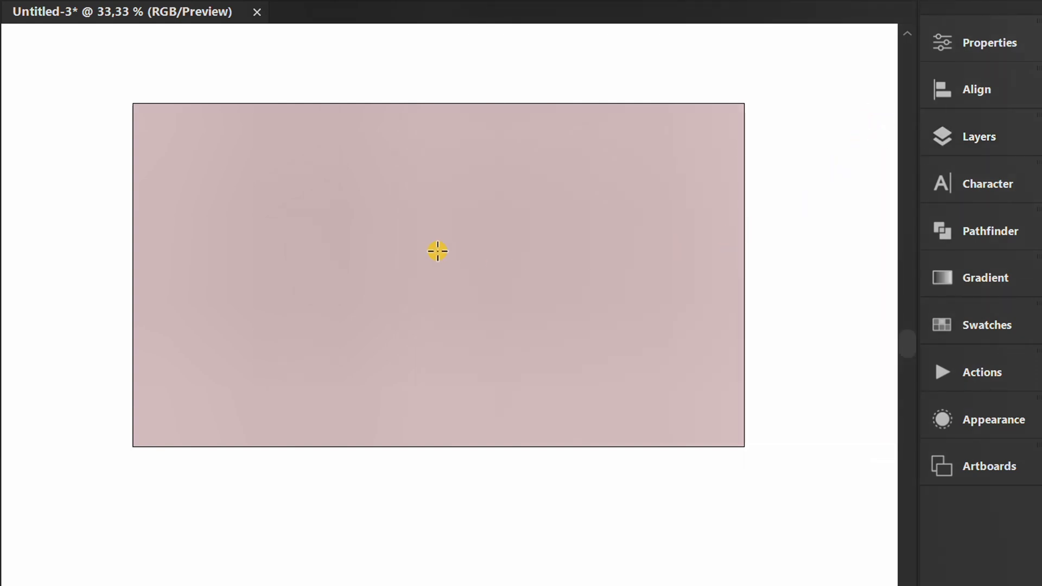
Create a 400 × 400 px square with the Rectangle tool.
key("m")
left_click(361, 227)
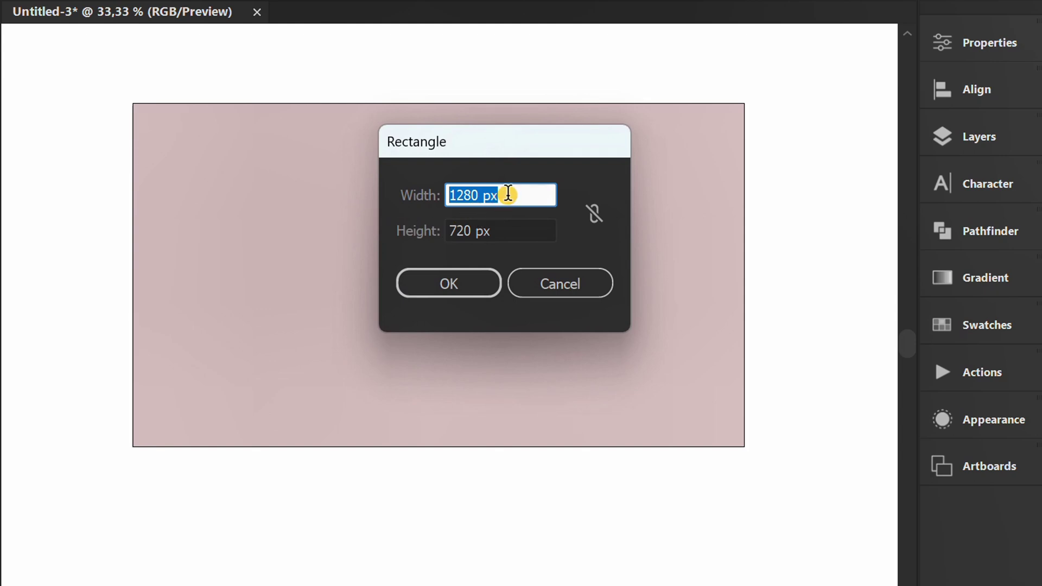
type("400")
key("Tab")
type("400")
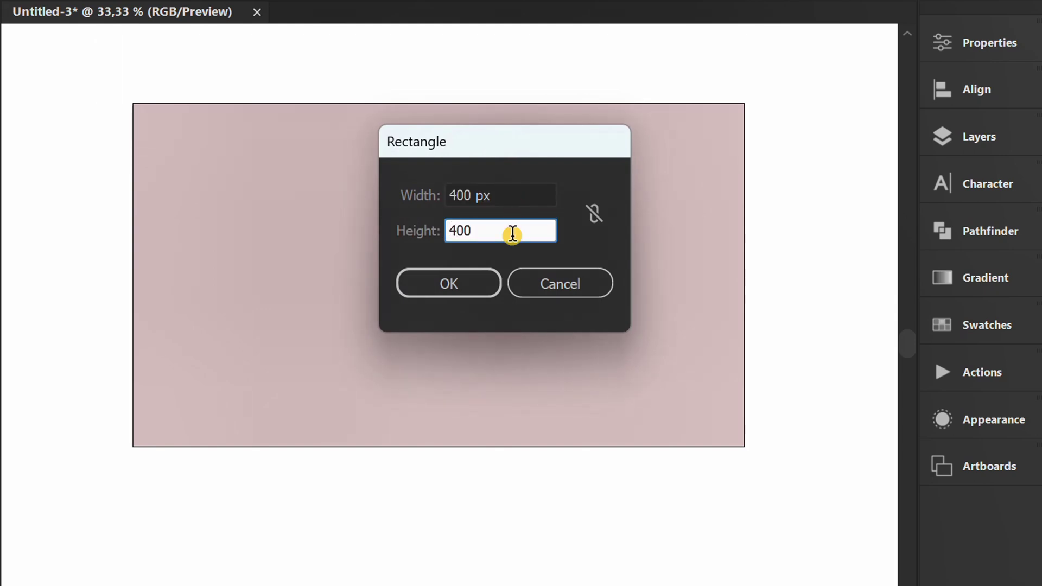
left_click(454, 282)
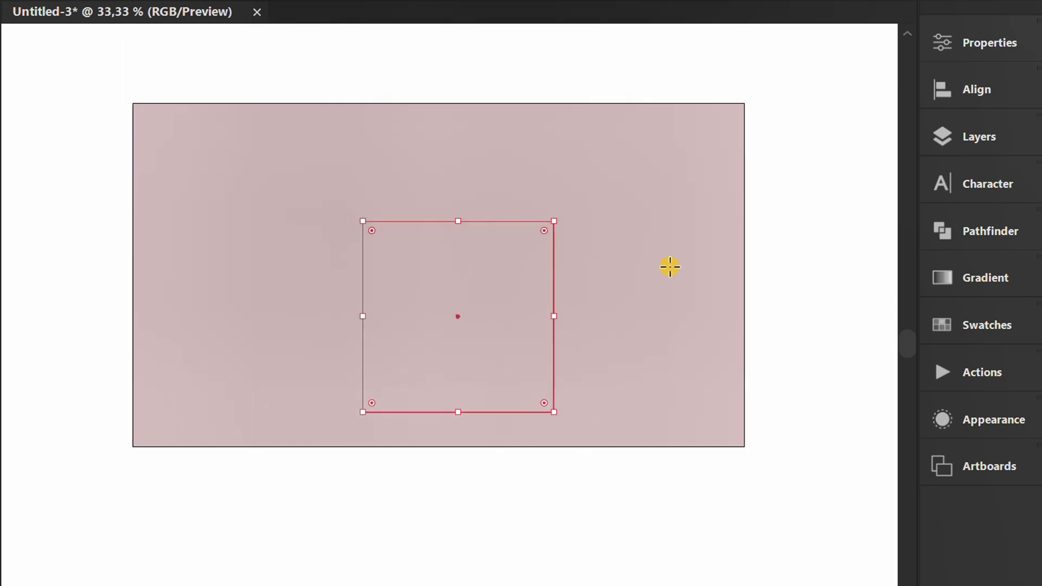
Align the square to the artboard's horizontal and vertical centre.
left_click(947, 89)
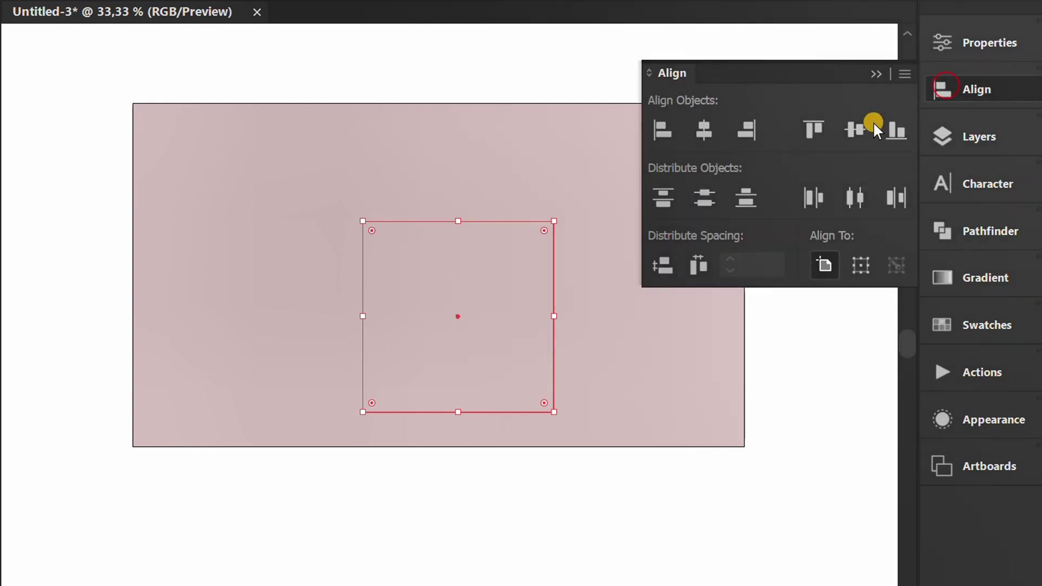
left_click(707, 127)
left_click(851, 129)
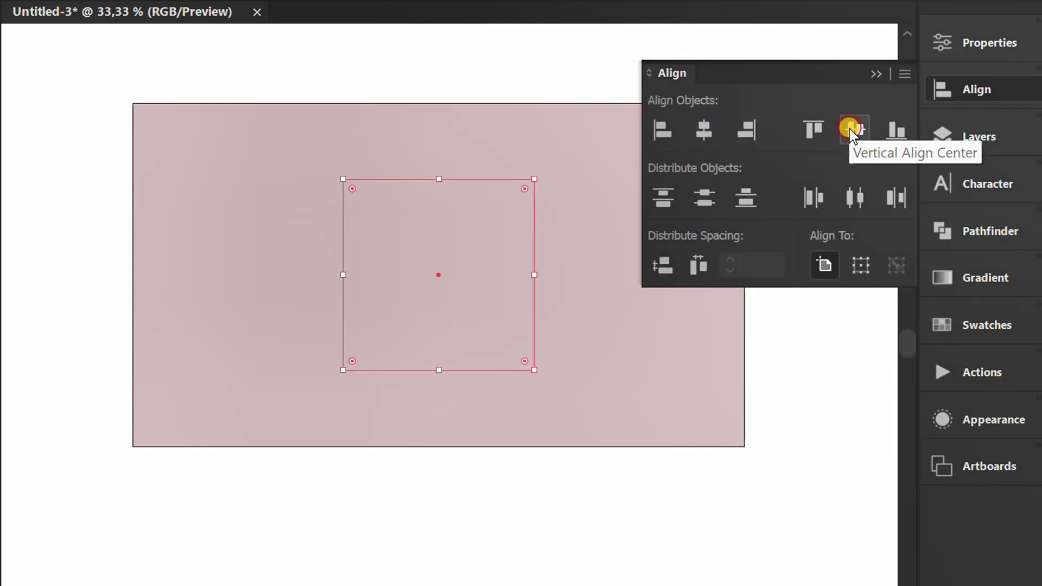
left_click(872, 74)
Fill the square with the dark charcoal grey swatch.
left_click(975, 41)
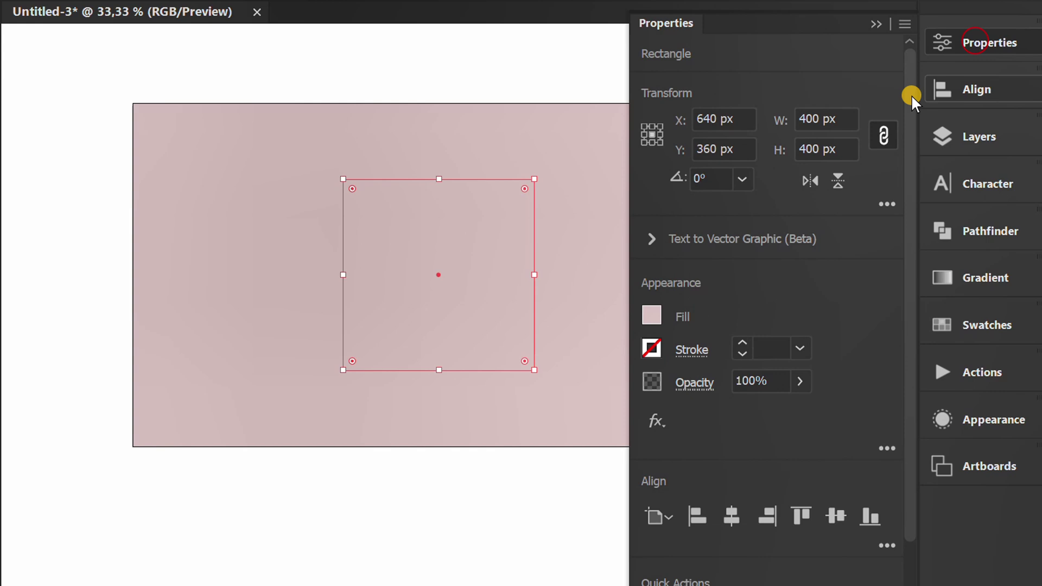
left_click(652, 315)
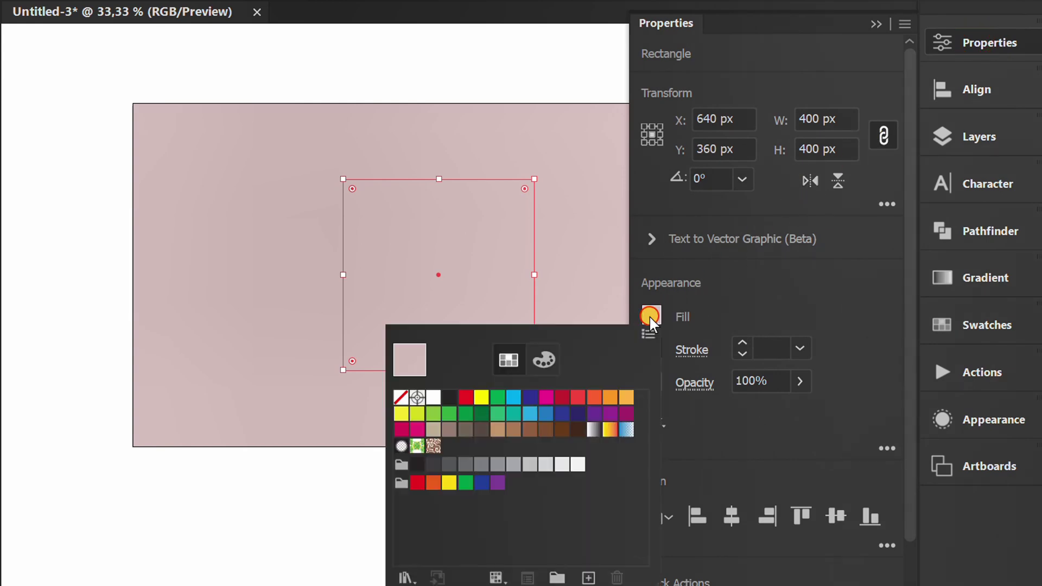
left_click(418, 463)
left_click(768, 282)
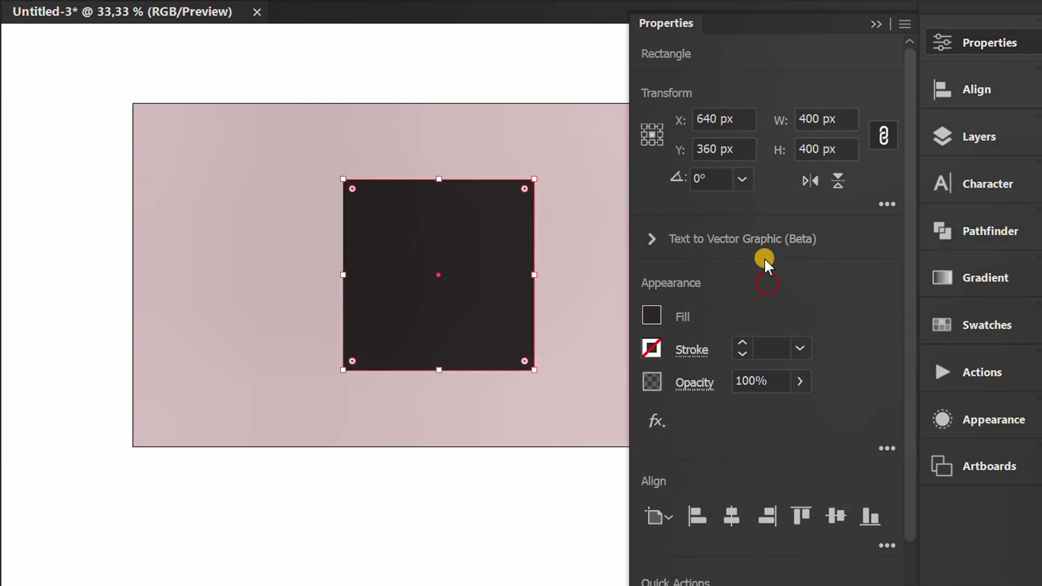
left_click(872, 24)
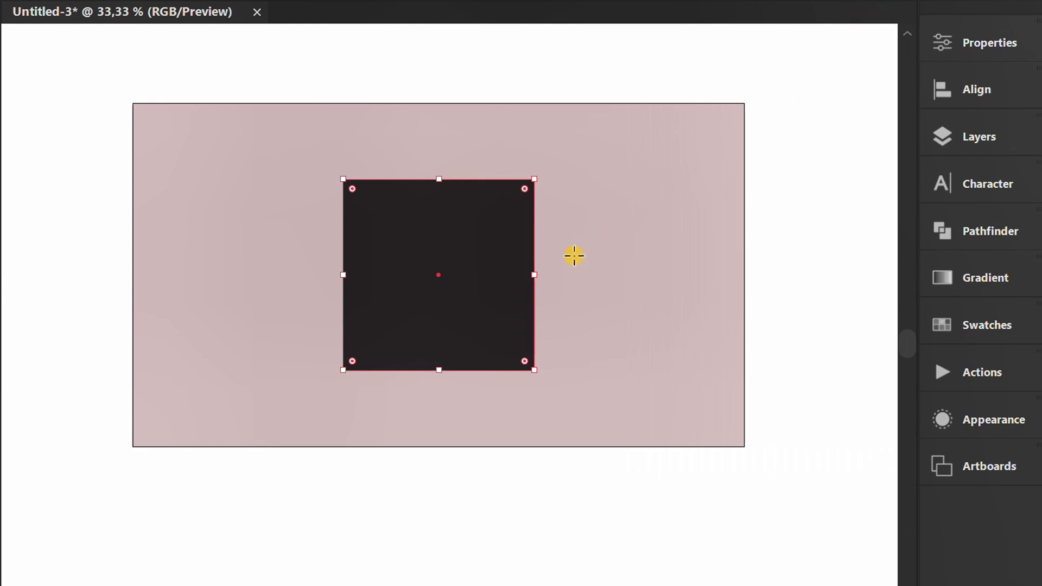
Apply Offset Path of 12 px with Miter joins around the dark square.
left_click(114, 16)
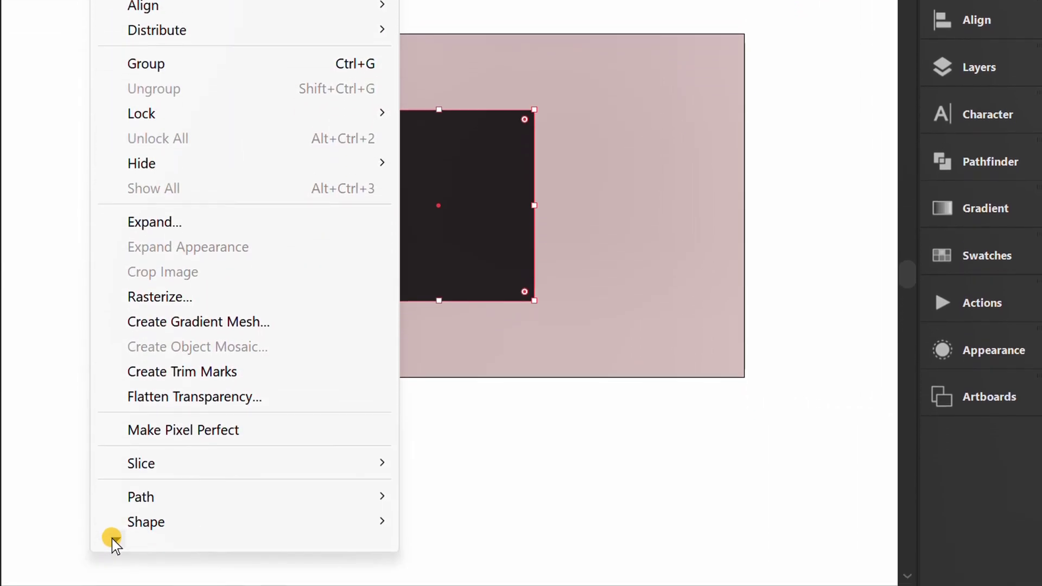
left_click(113, 536)
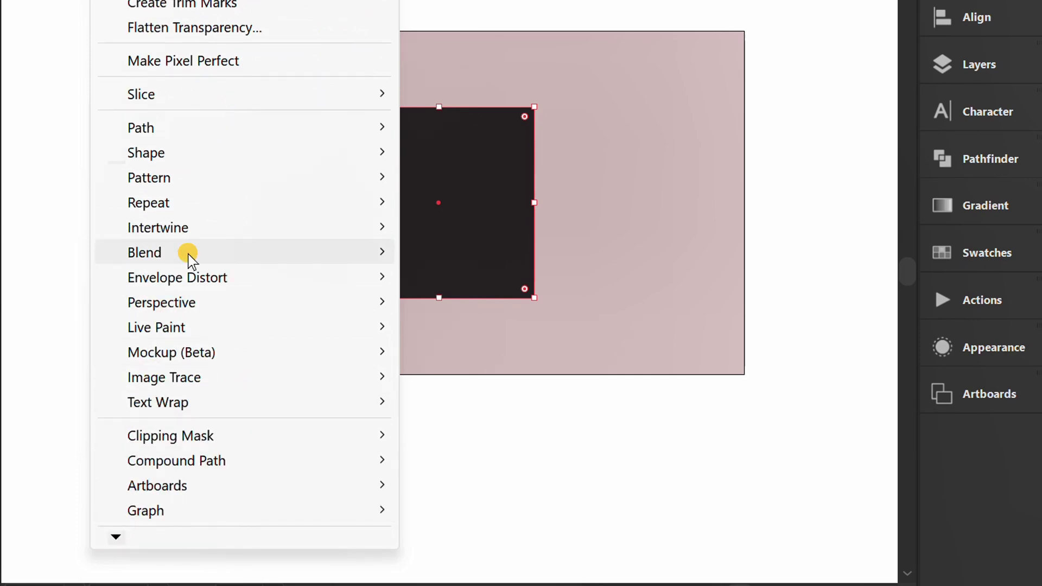
mouse_move(223, 133)
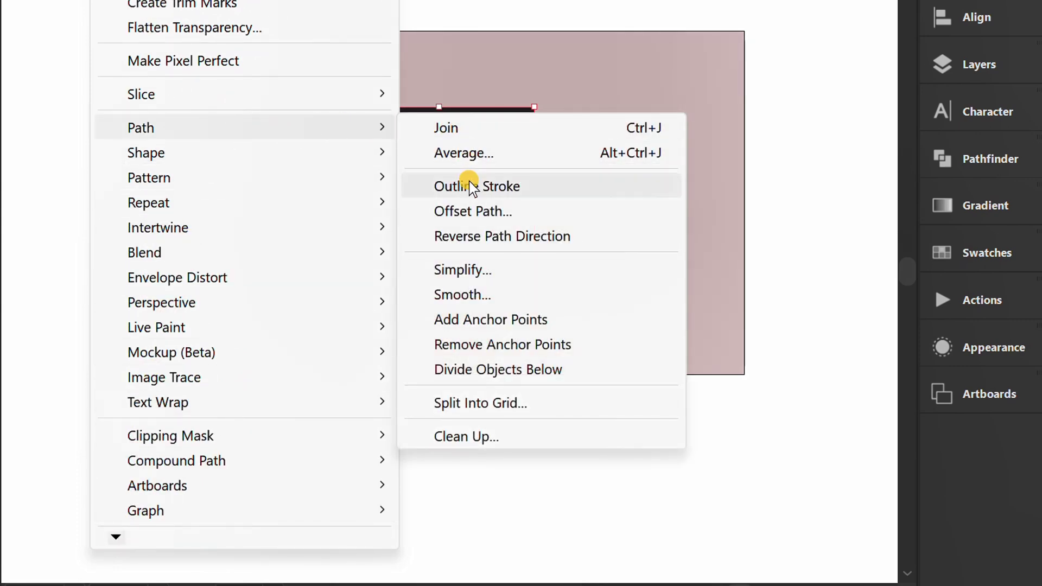
left_click(540, 213)
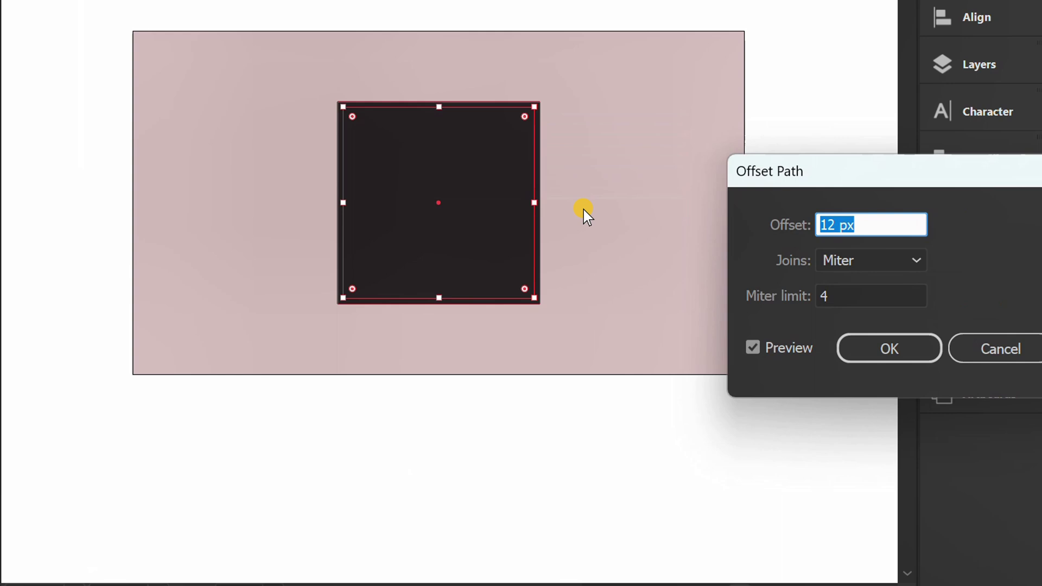
left_click_drag(820, 168, 659, 89)
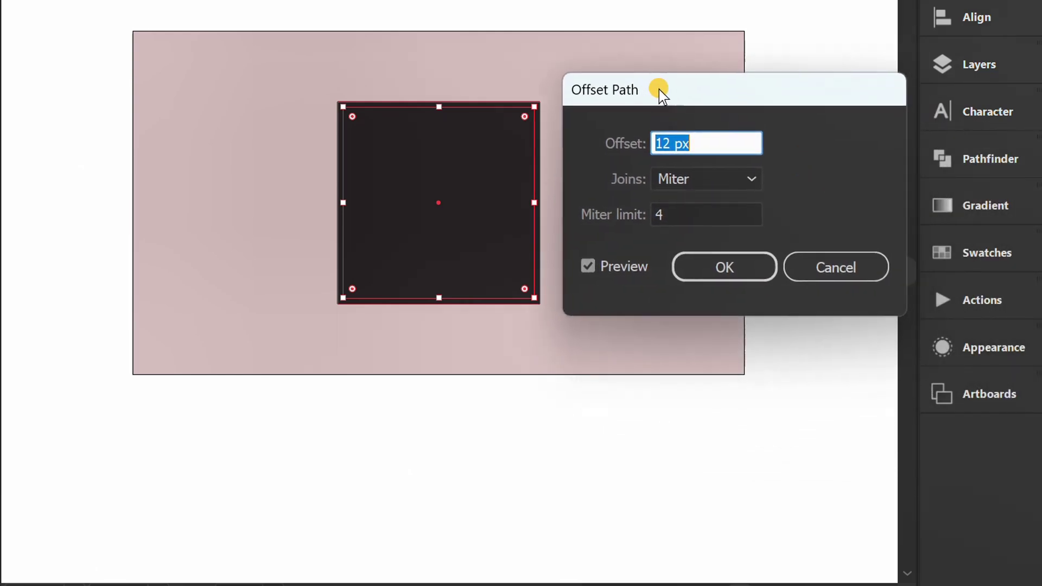
left_click(711, 145)
key("Up")
key("Up")
key("Up")
key("Up")
key("Down")
key("Down")
key("Down")
key("Down")
left_click(703, 269)
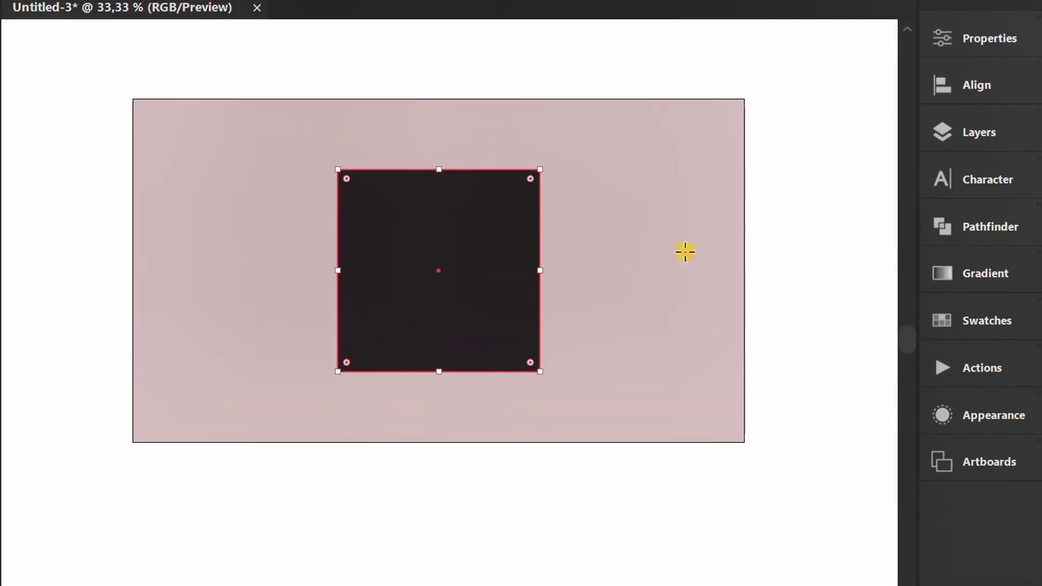
Fill the 424 px offset square white, then deselect it.
left_click(960, 33)
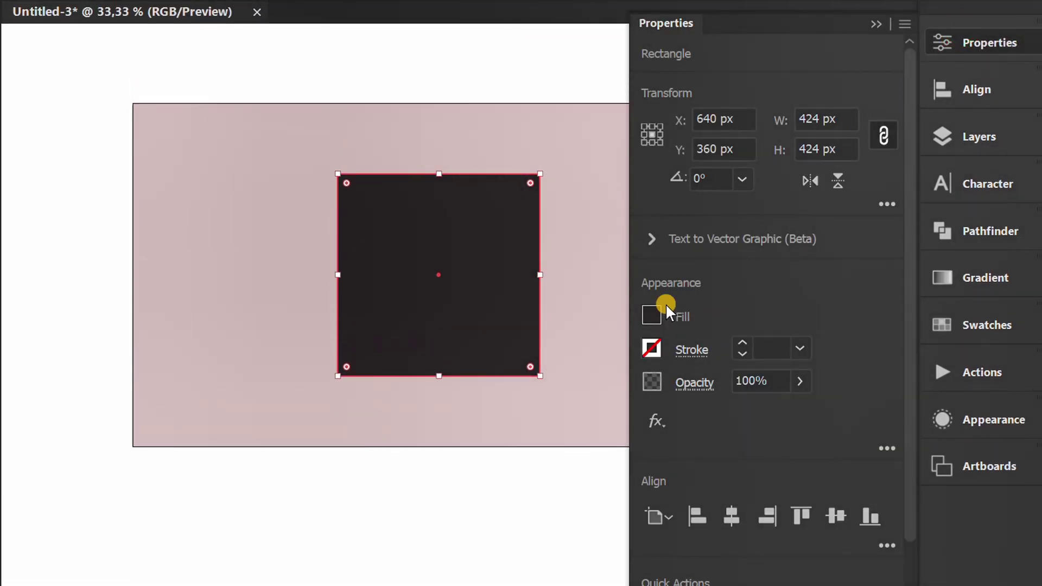
left_click(651, 313)
left_click(433, 397)
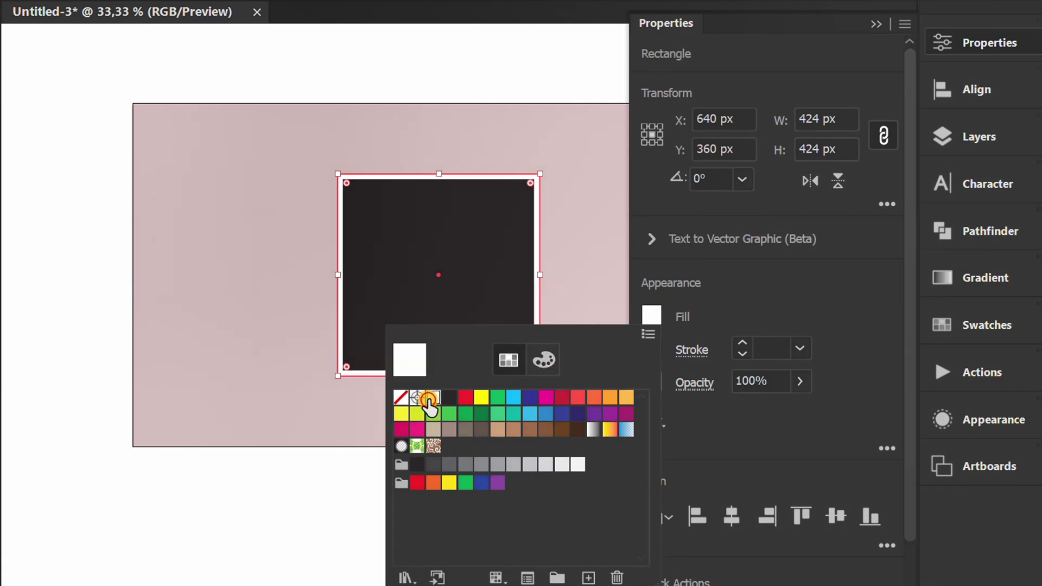
left_click(763, 292)
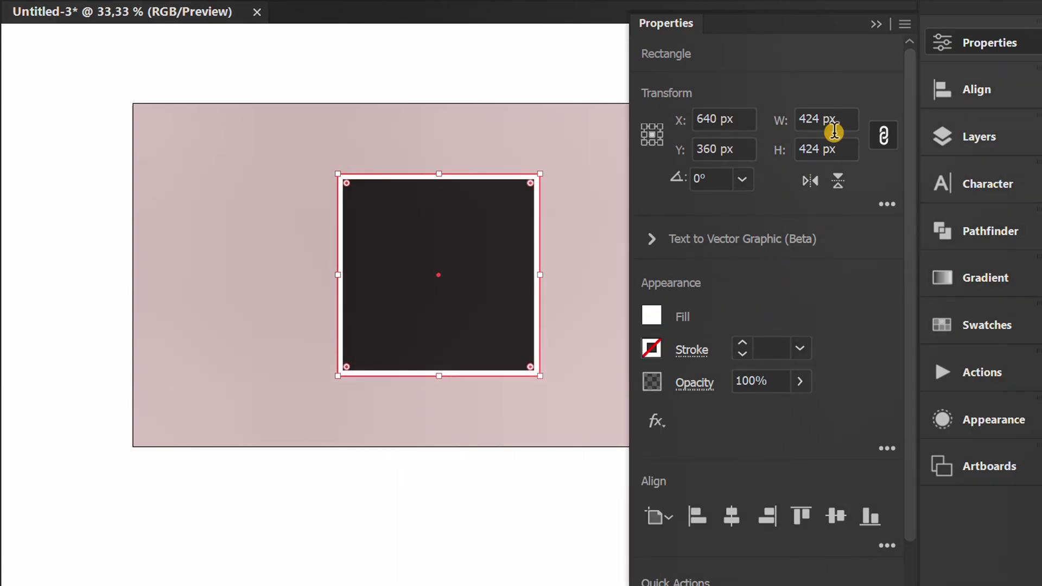
left_click(871, 23)
key("v")
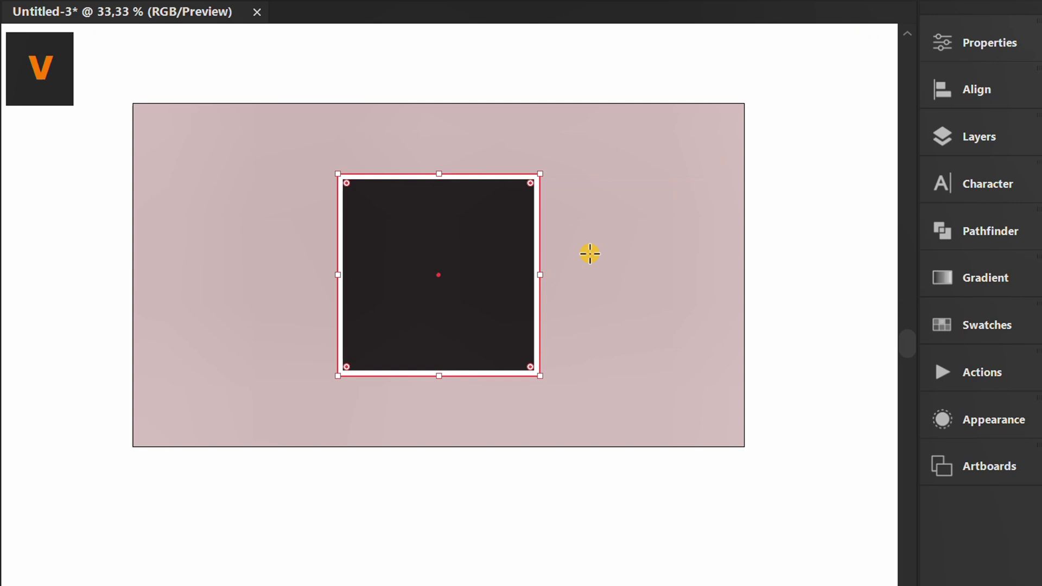
left_click(590, 253)
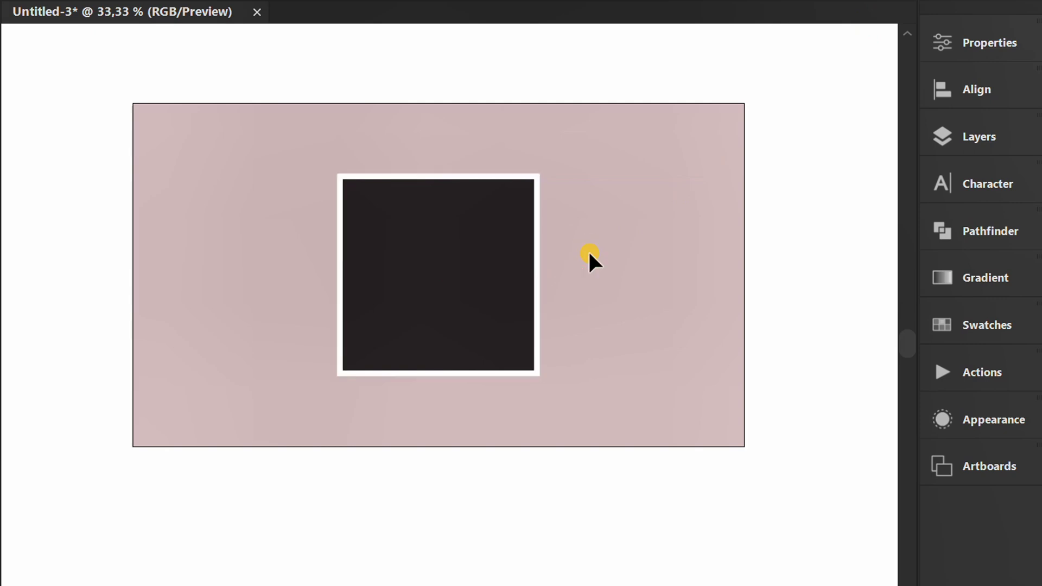
left_click(105, 17)
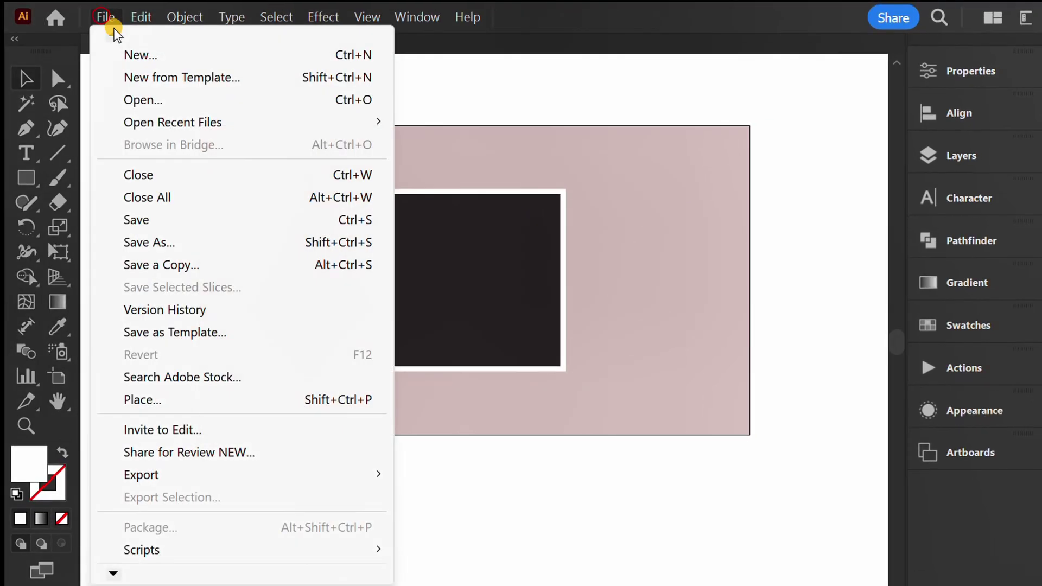
Place the 3x4 flower portrait photo over the frame and send it behind the dark square.
left_click(180, 400)
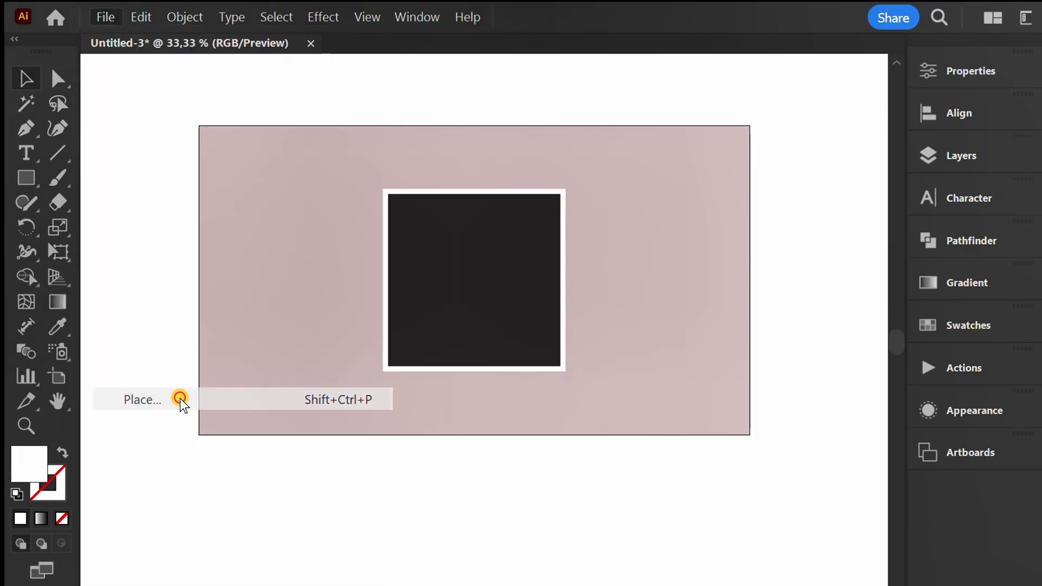
left_click(385, 314)
left_click(324, 173)
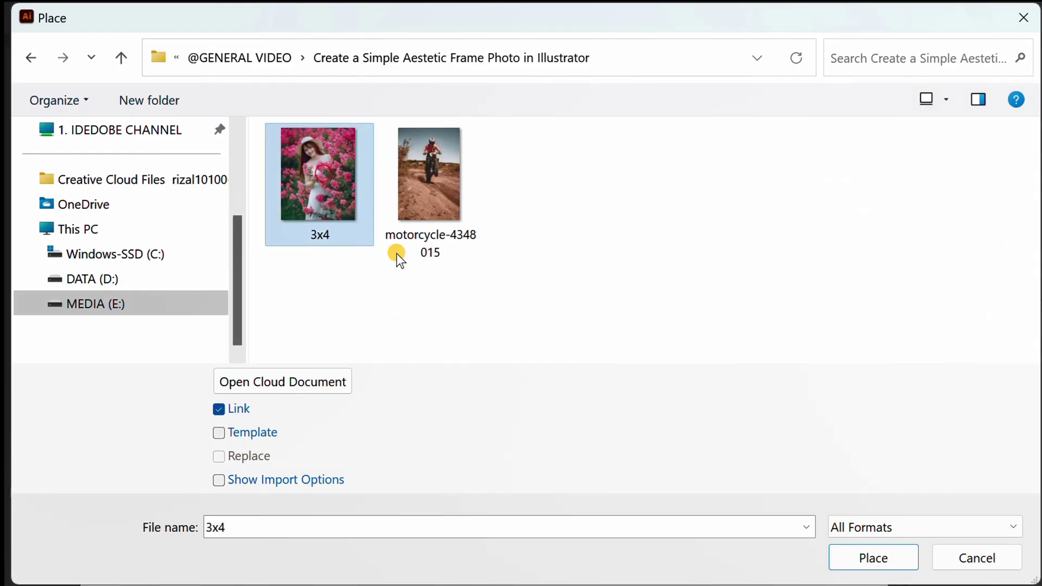
left_click(872, 558)
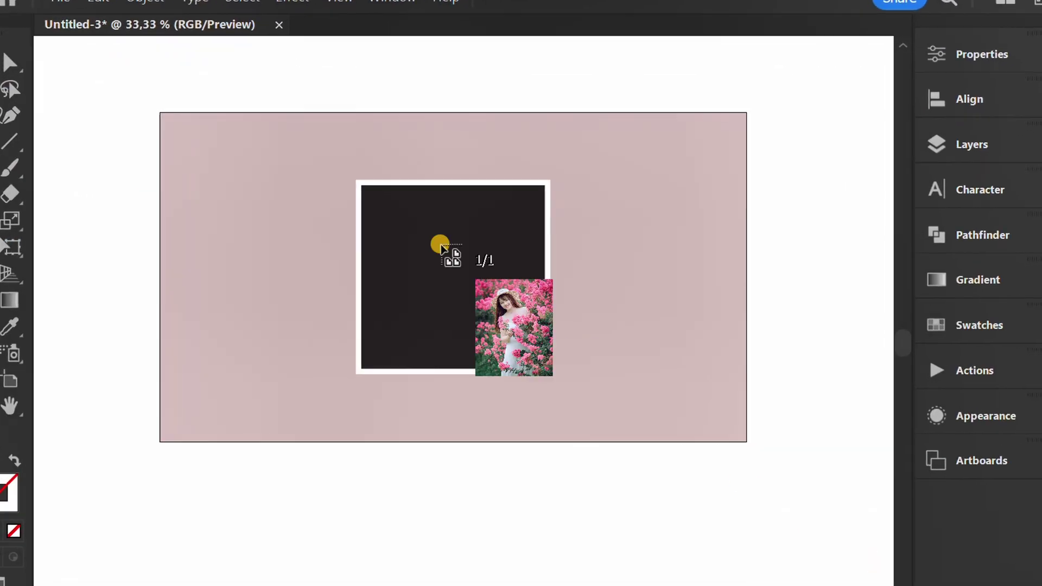
left_click_drag(326, 150, 588, 460)
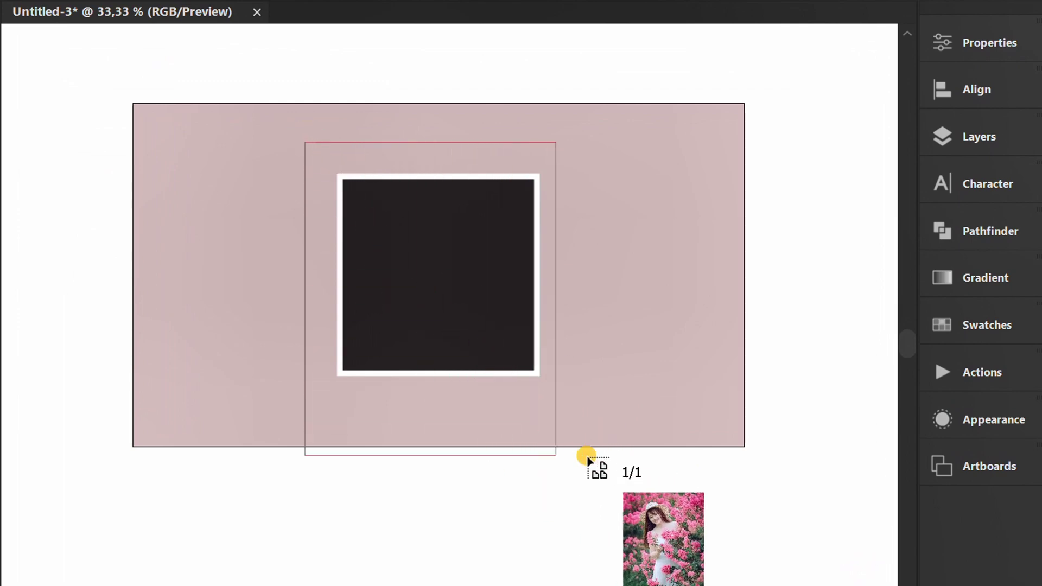
left_click_drag(468, 373, 477, 361)
key("ctrl")
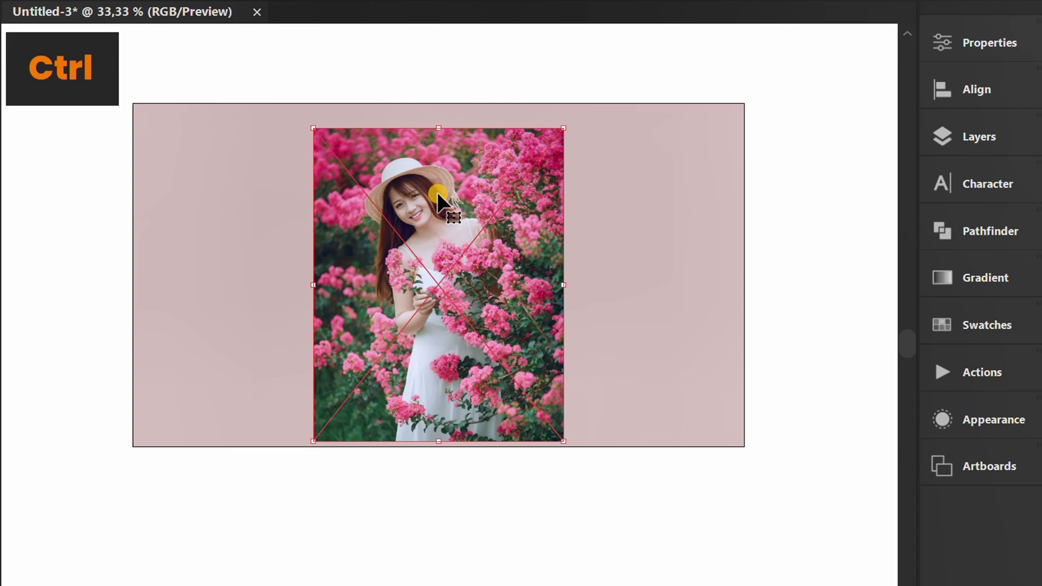
key("ctrl+bracketleft")
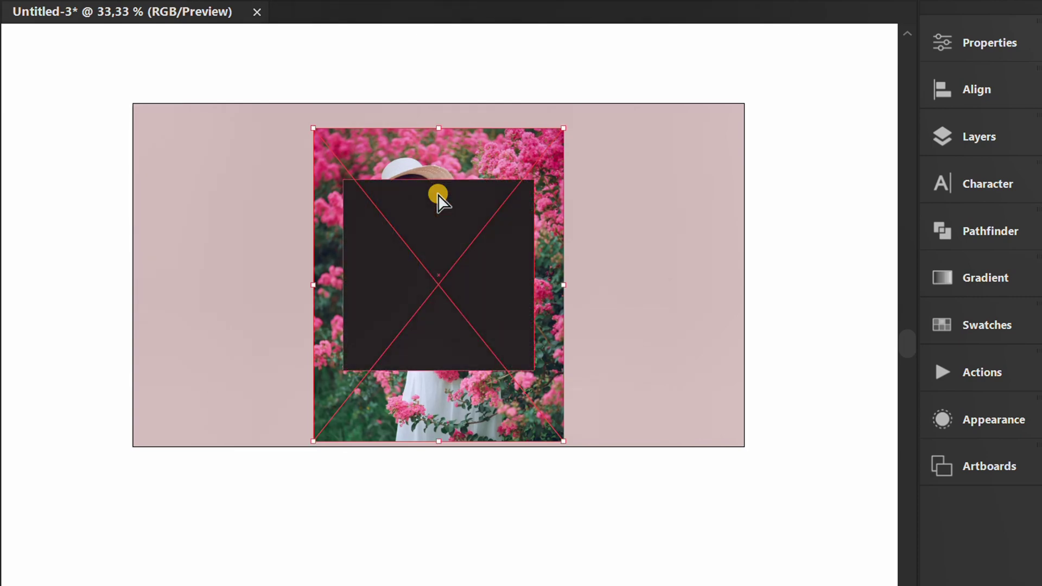
Select the flower photo and dark square together and make a clipping mask.
left_click(607, 67)
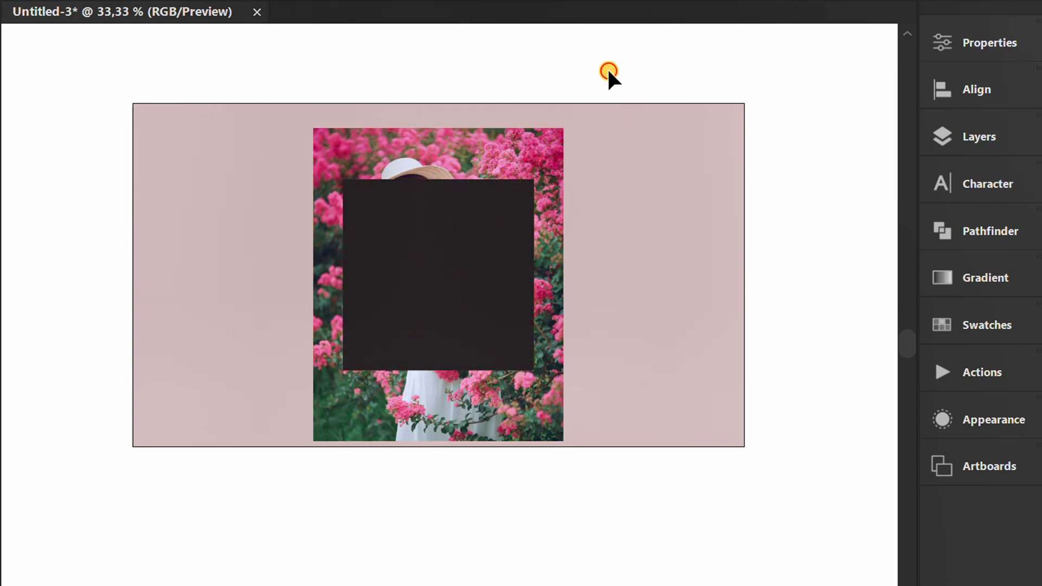
left_click(321, 136, "shift")
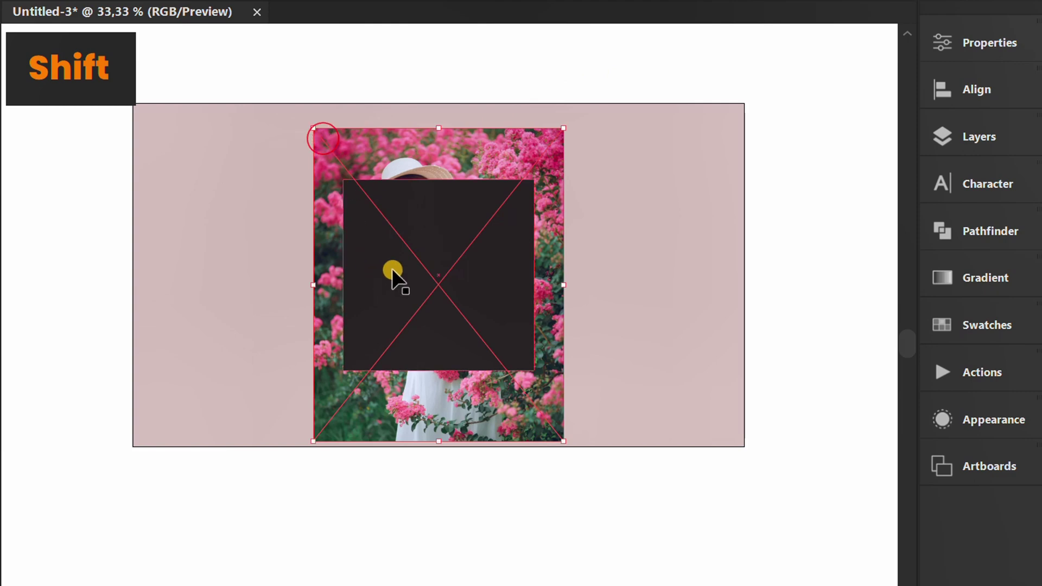
left_click(442, 205, "shift")
right_click(442, 205)
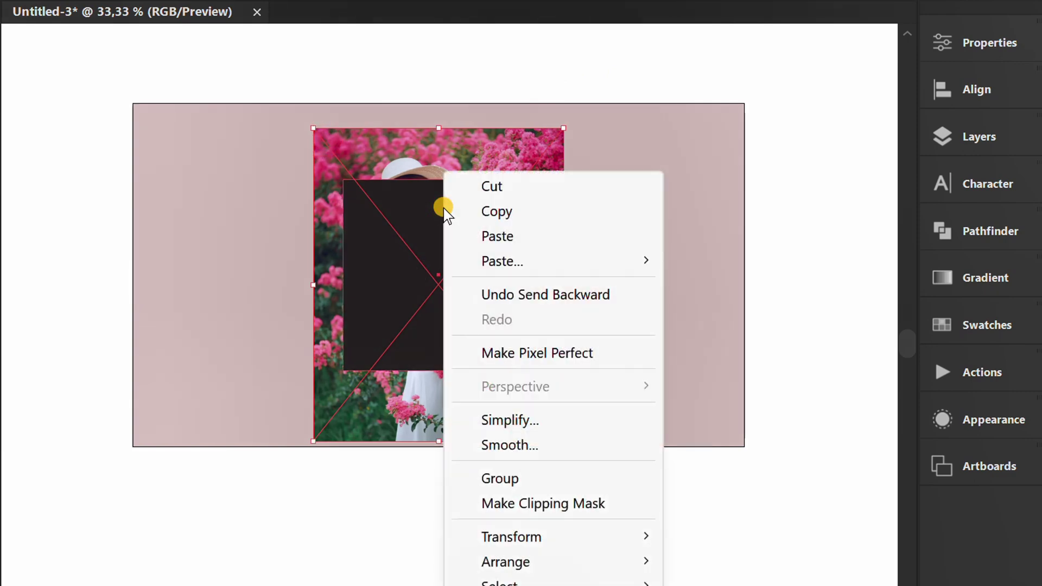
left_click(559, 505)
left_click(286, 369)
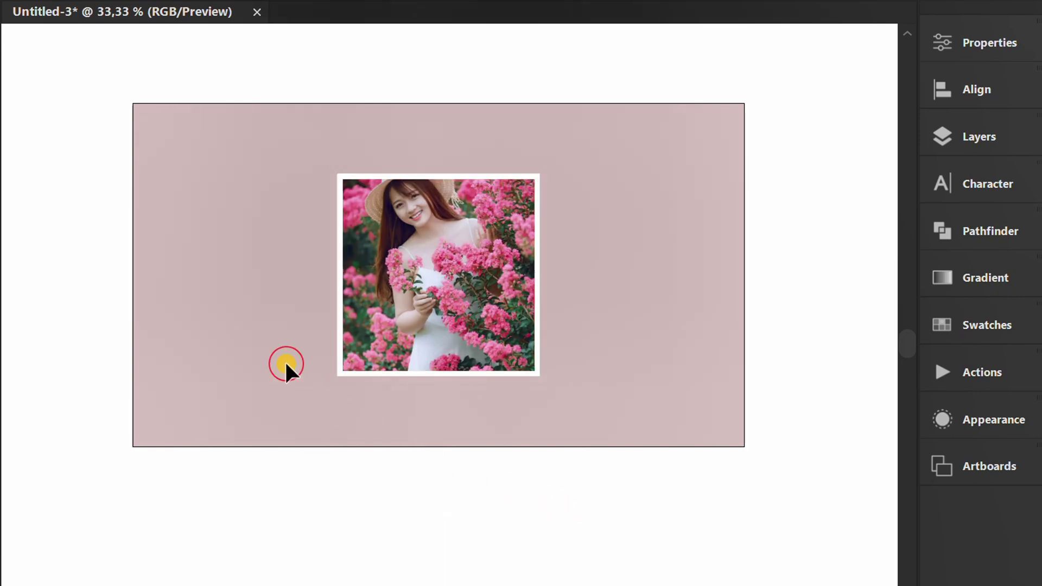
Inside the clip group, shift the portrait down and enlarge it so her full hat shows, then exit isolation.
scroll(422, 283, "up", 1)
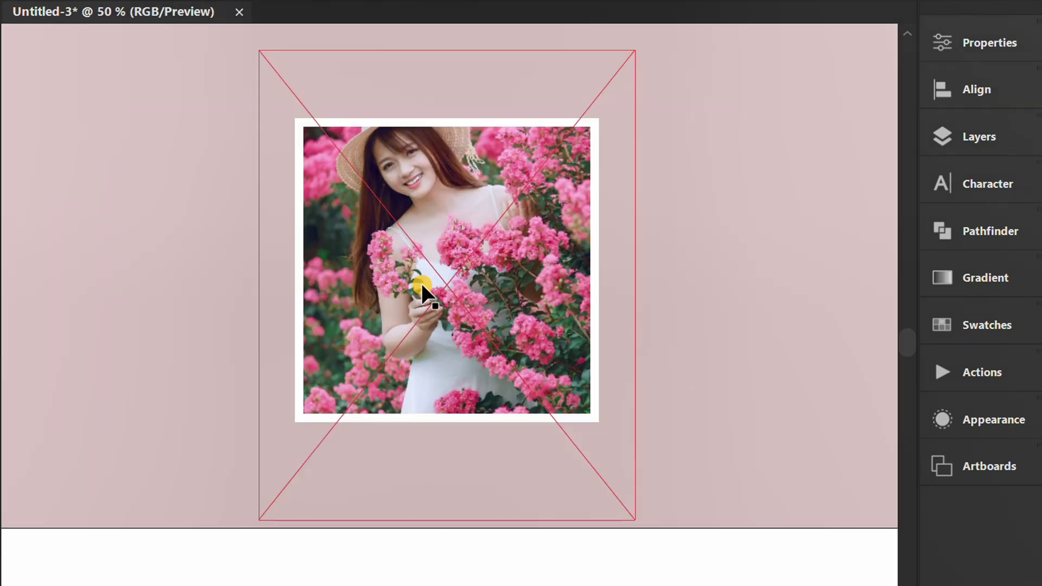
double_click(429, 208)
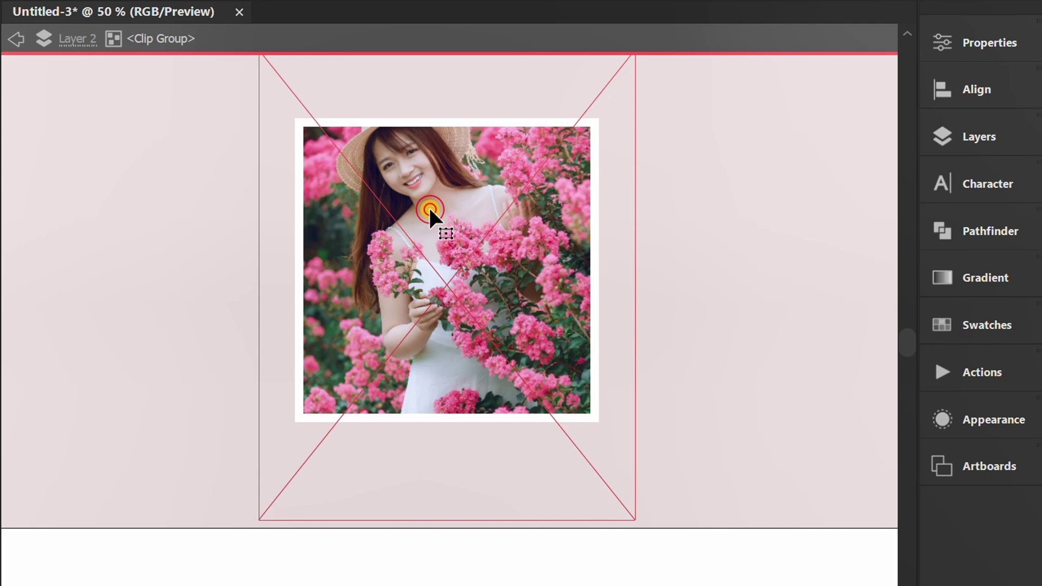
left_click_drag(426, 213, 431, 247)
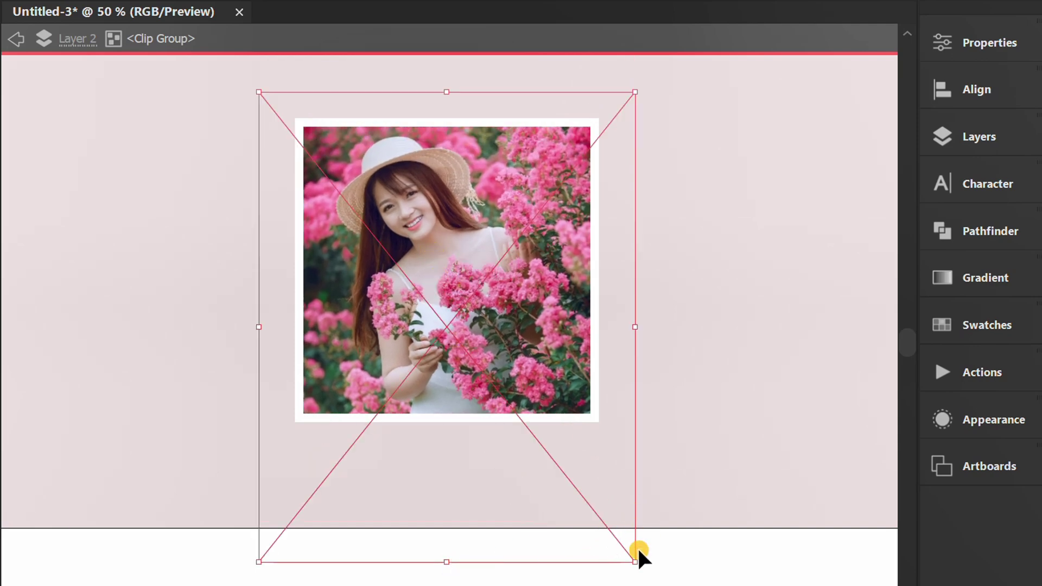
left_click_drag(635, 562, 605, 536)
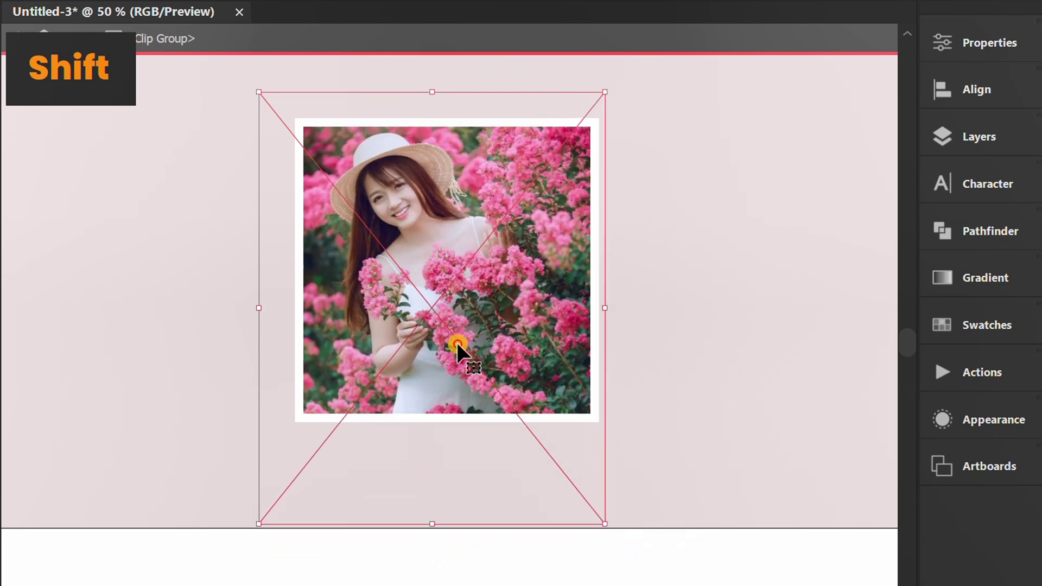
left_click_drag(457, 343, 479, 344)
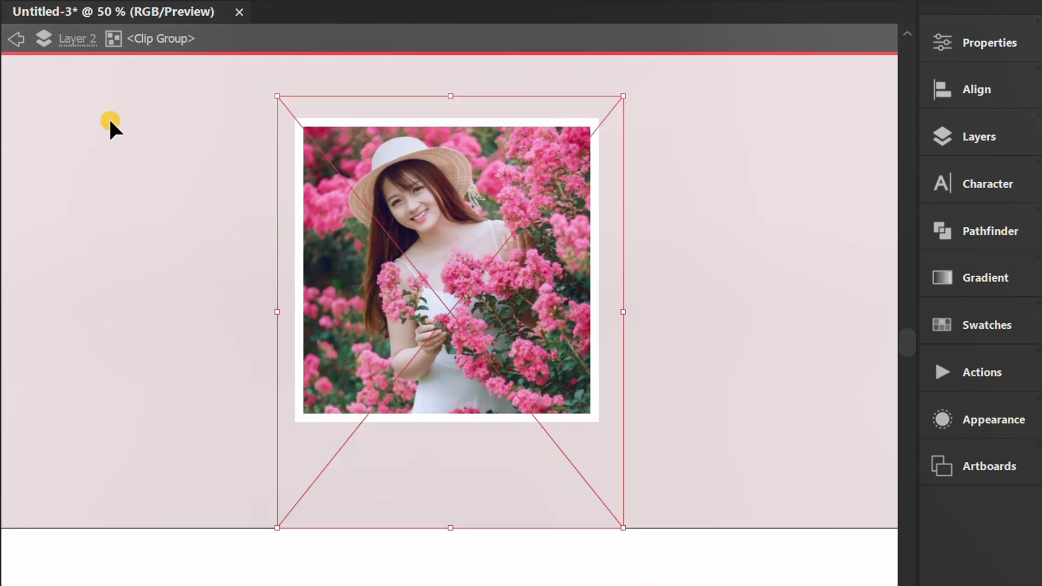
left_click(18, 48)
left_click(18, 48)
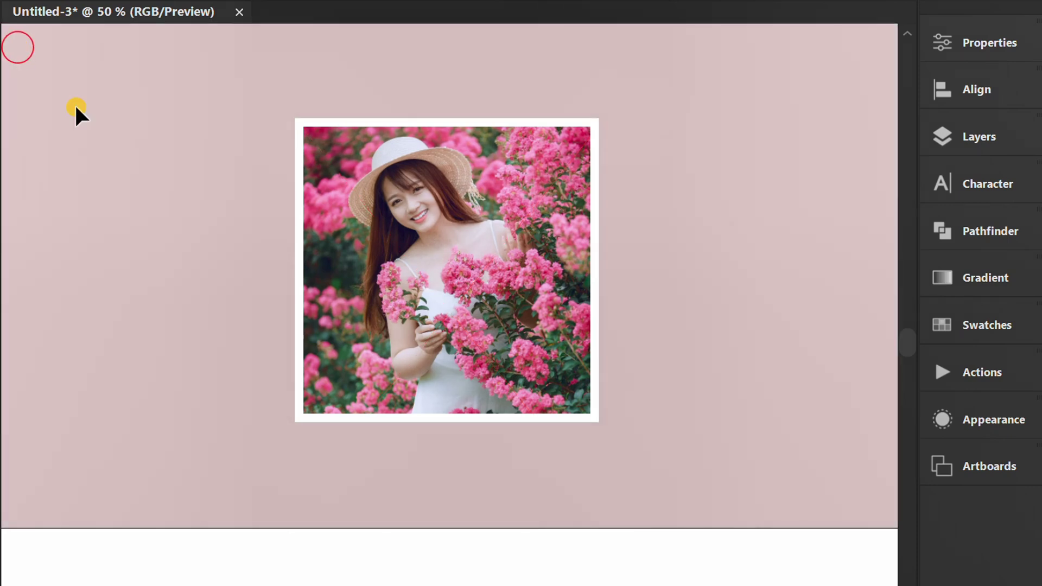
Draw a rectangle the size of the photo frame over the flower portrait.
left_click(22, 161)
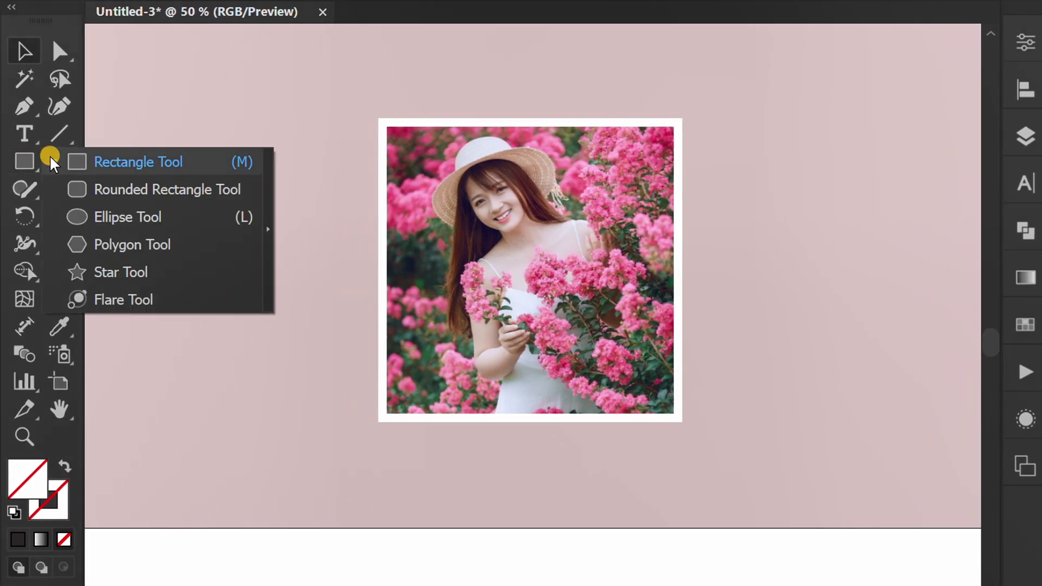
left_click(130, 163)
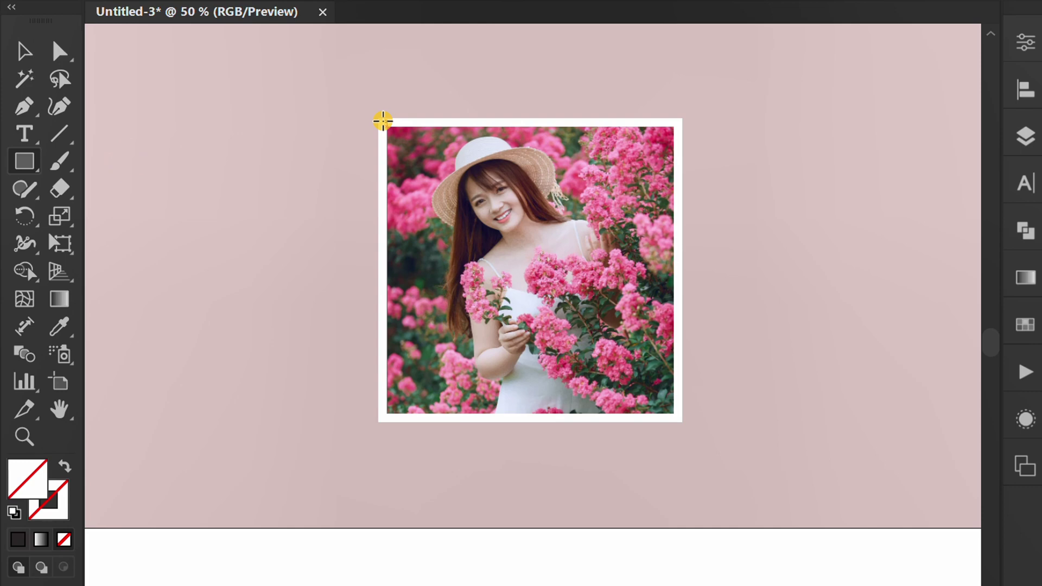
left_click_drag(379, 118, 692, 426)
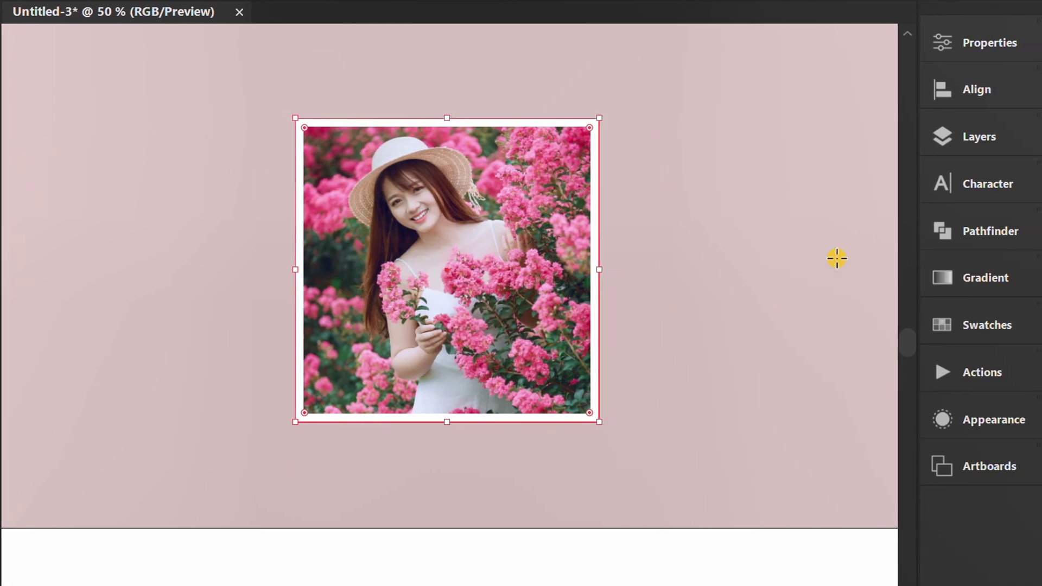
Give the rectangle a black fill and 50% opacity.
left_click(982, 44)
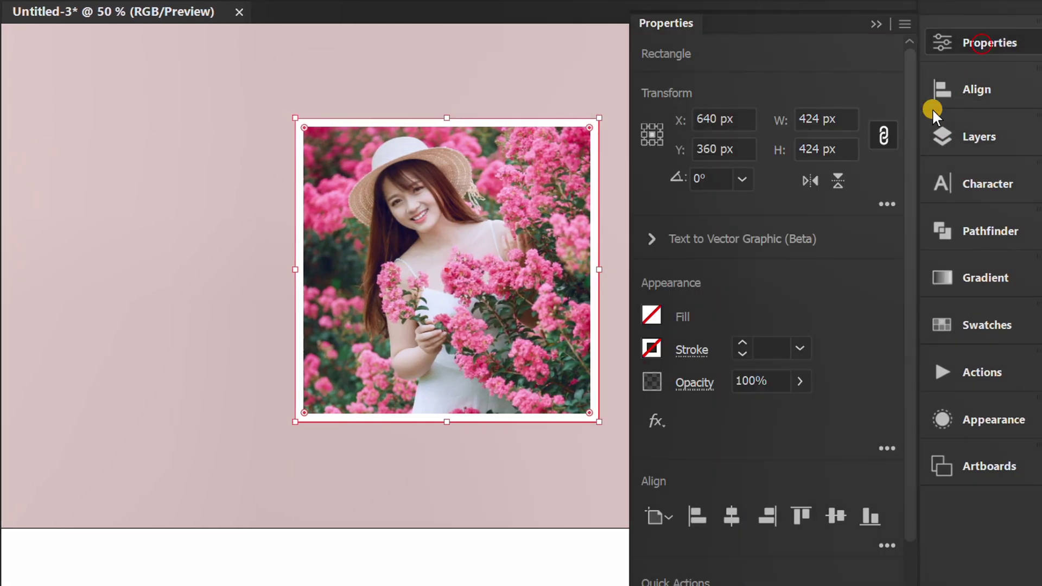
left_click(652, 315)
left_click(413, 465)
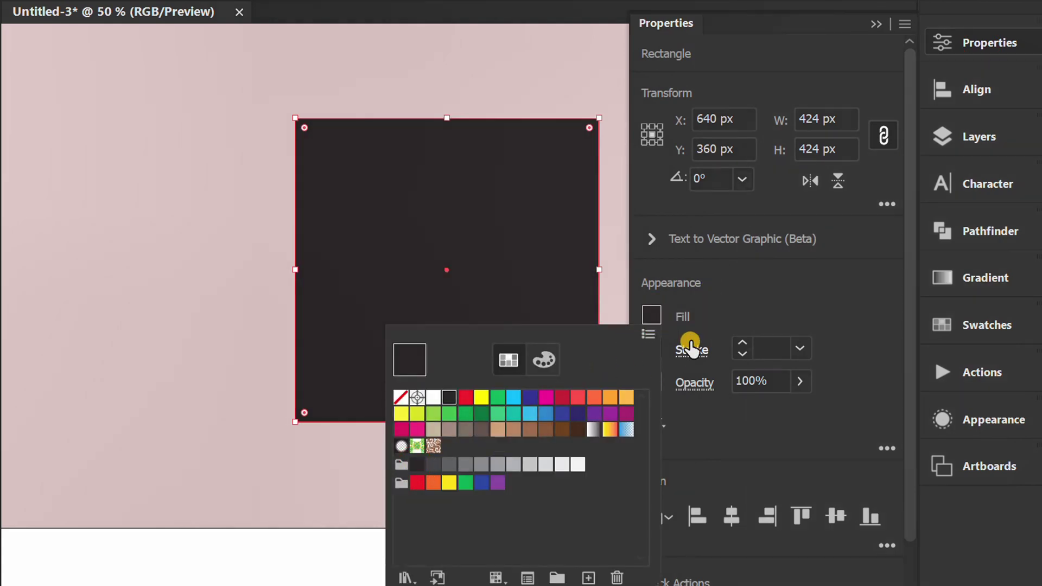
left_click(738, 296)
left_click(762, 381)
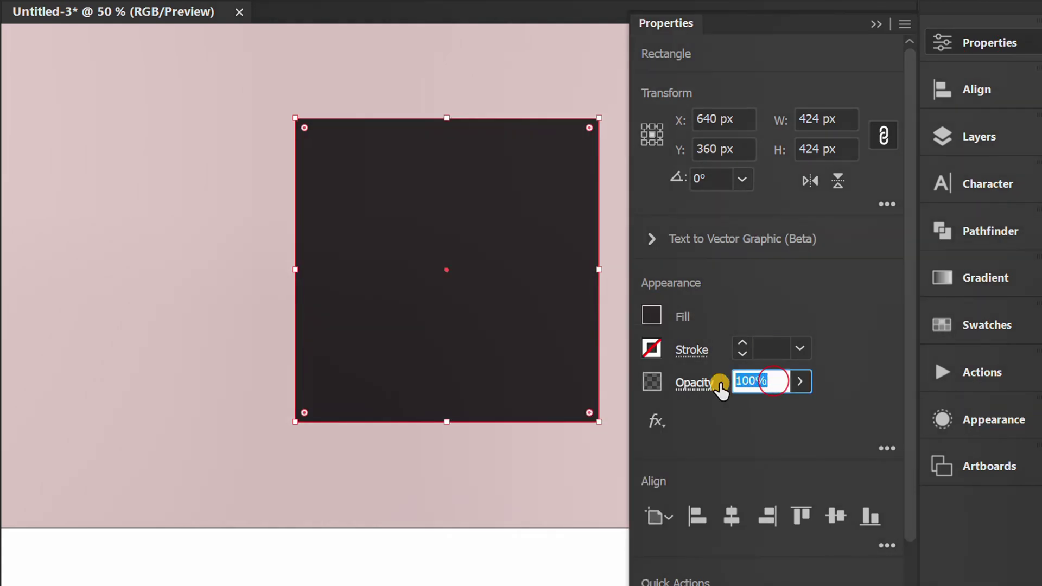
type("50")
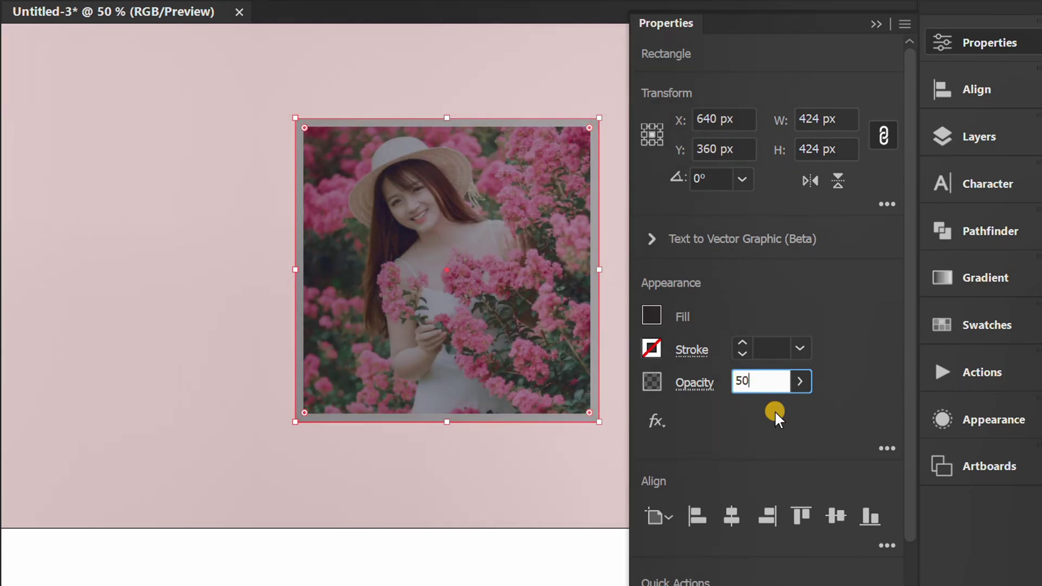
left_click(850, 316)
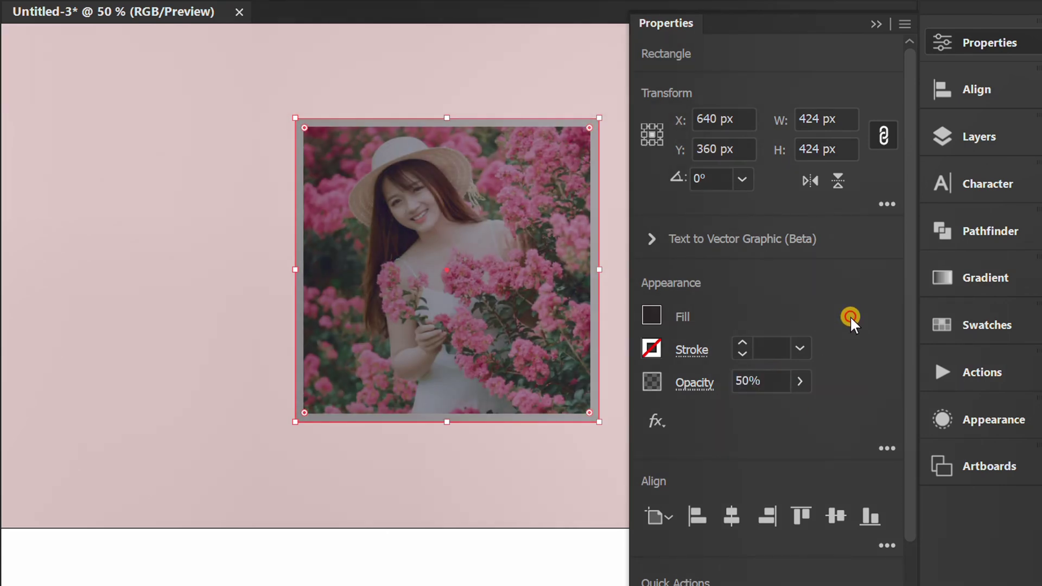
left_click(879, 24)
Nudge the dark rectangle left and down and send it behind the photo frame.
key("shift")
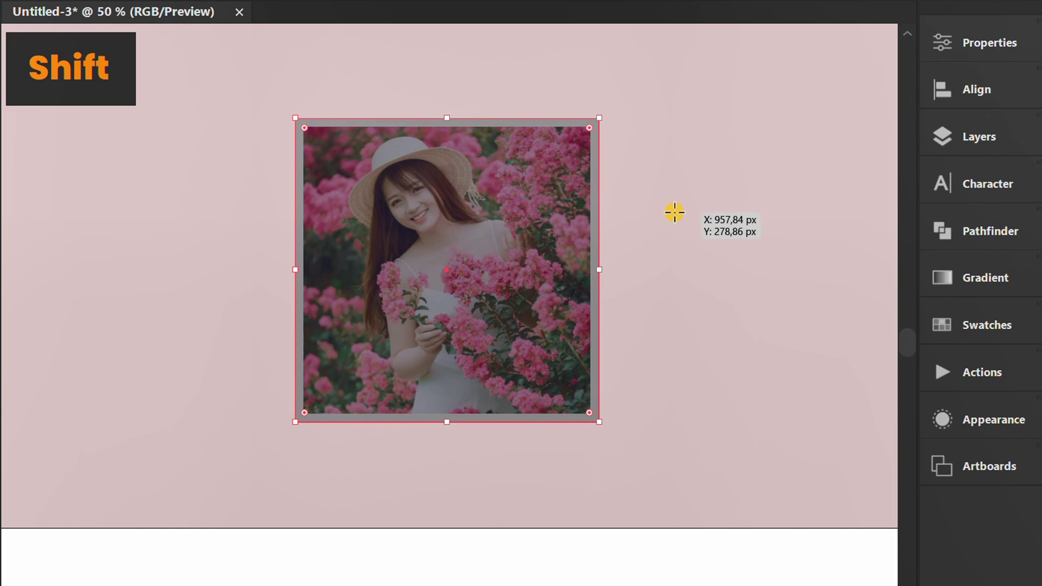
key("shift+Left")
key("shift+Down")
key("shift+Down")
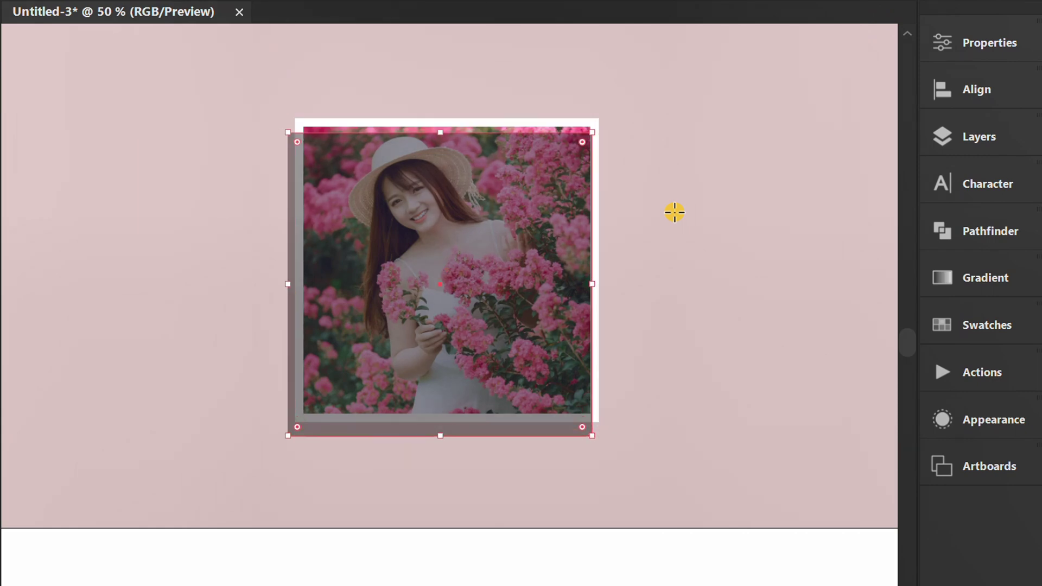
key("ctrl")
key("ctrl+bracketleft")
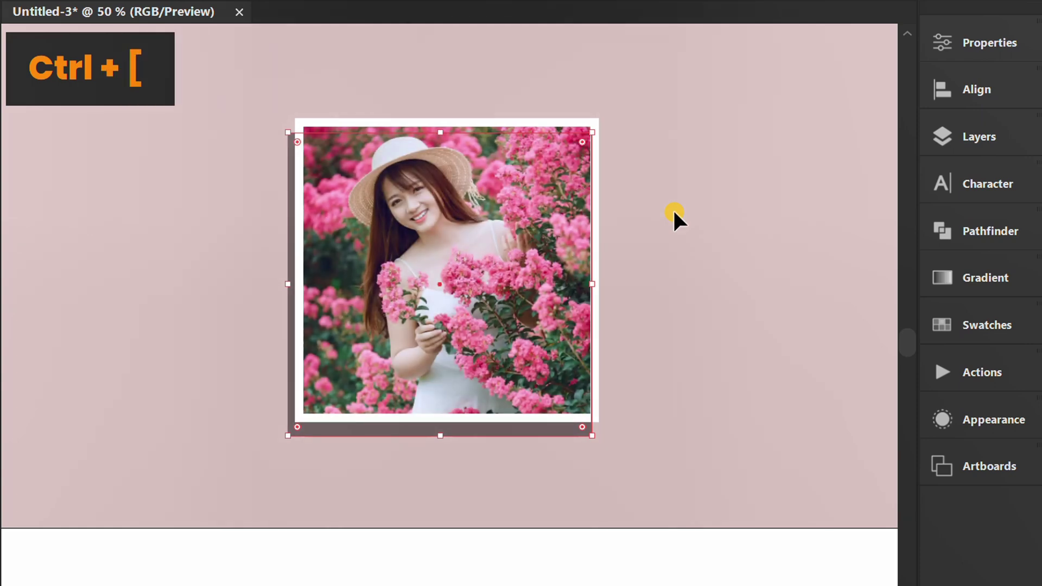
key("v")
left_click(673, 211)
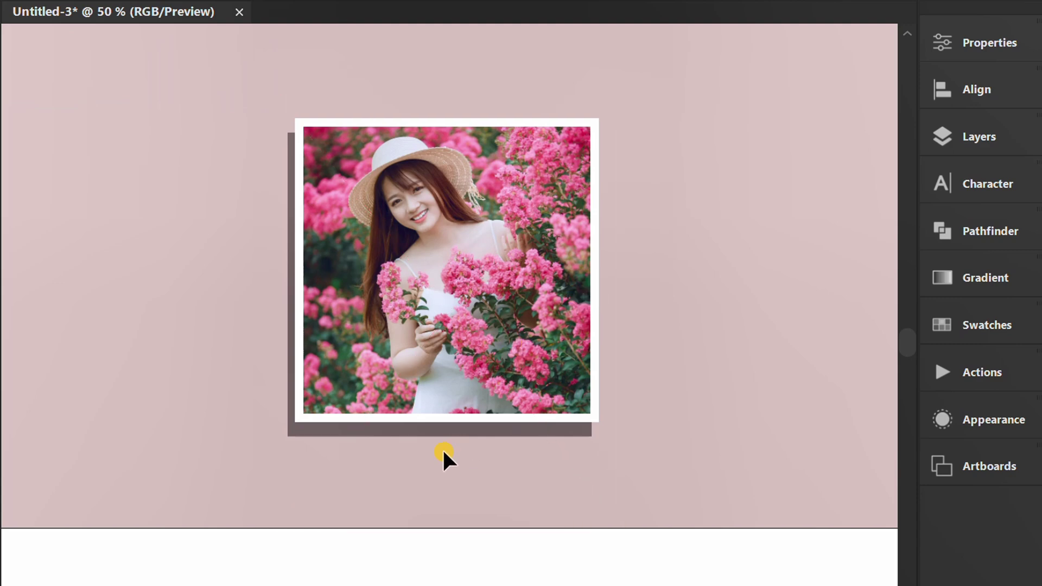
scroll(442, 458, "up", 2)
key("space")
Curve the shadow's bottom segment upward into an arc, then reselect the shadow.
left_click(437, 321)
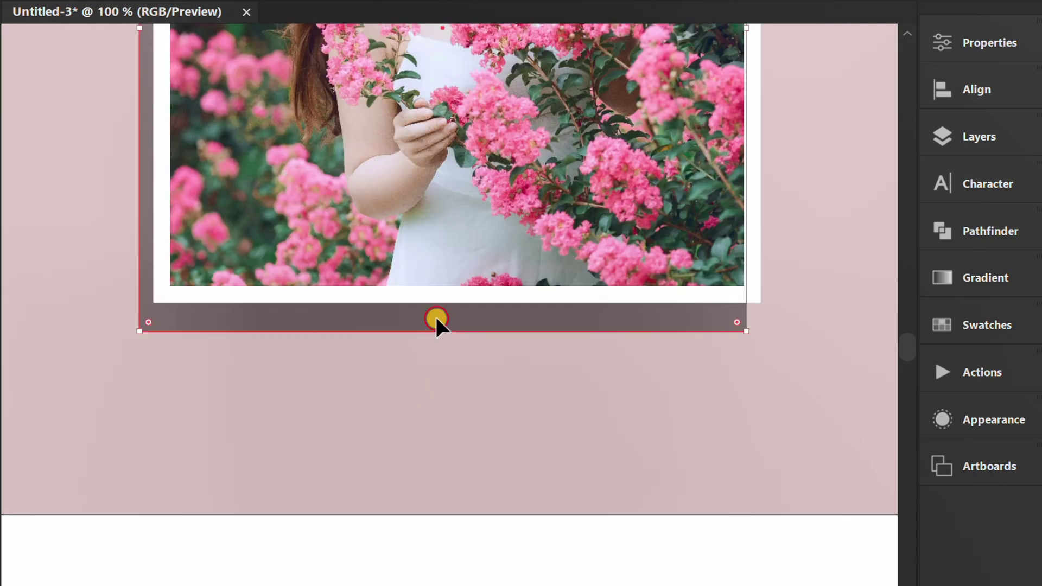
key("p")
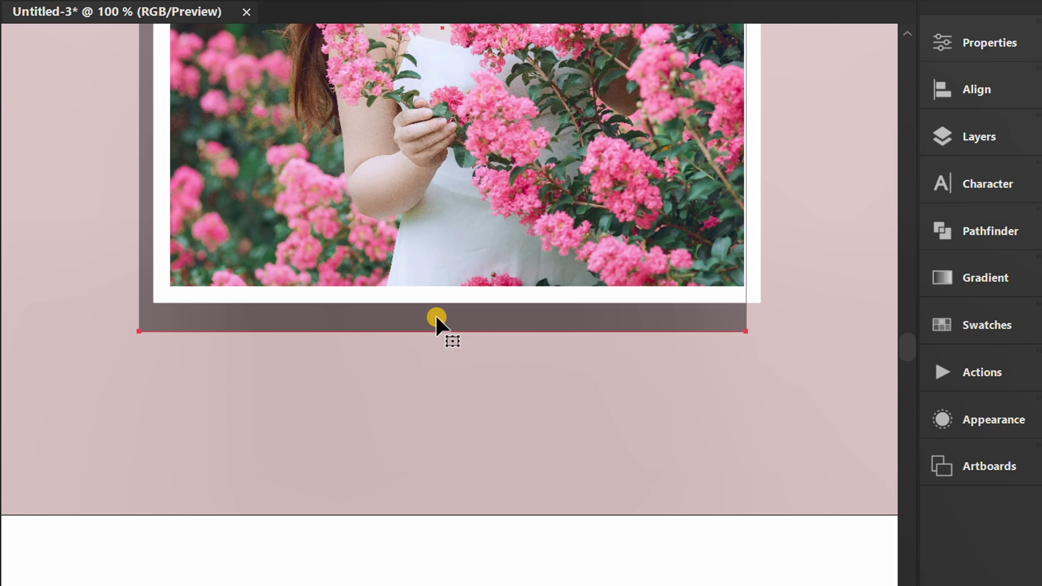
key("alt")
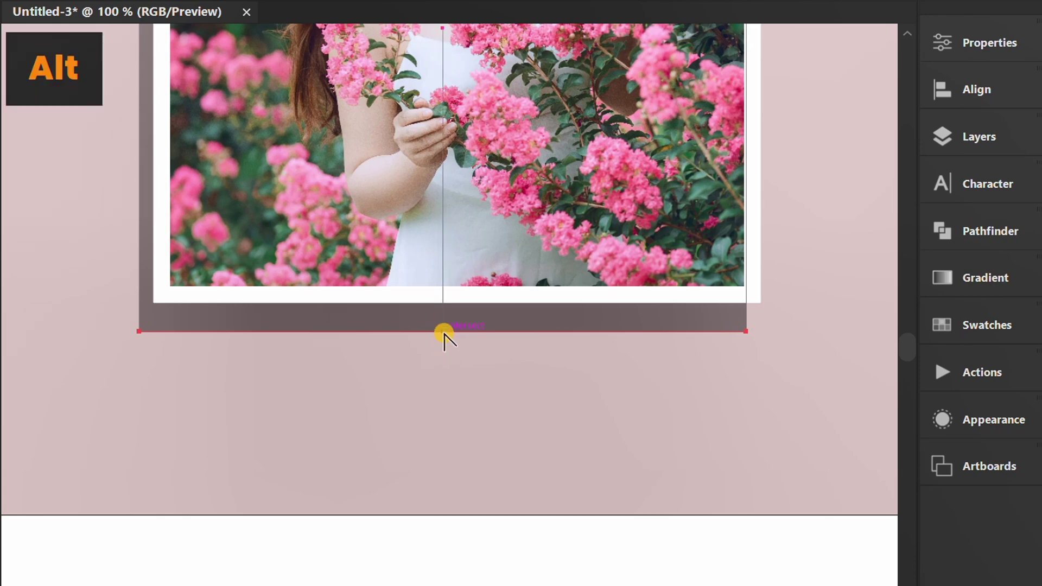
left_click_drag(442, 327, 438, 298)
key("v")
left_click(434, 363)
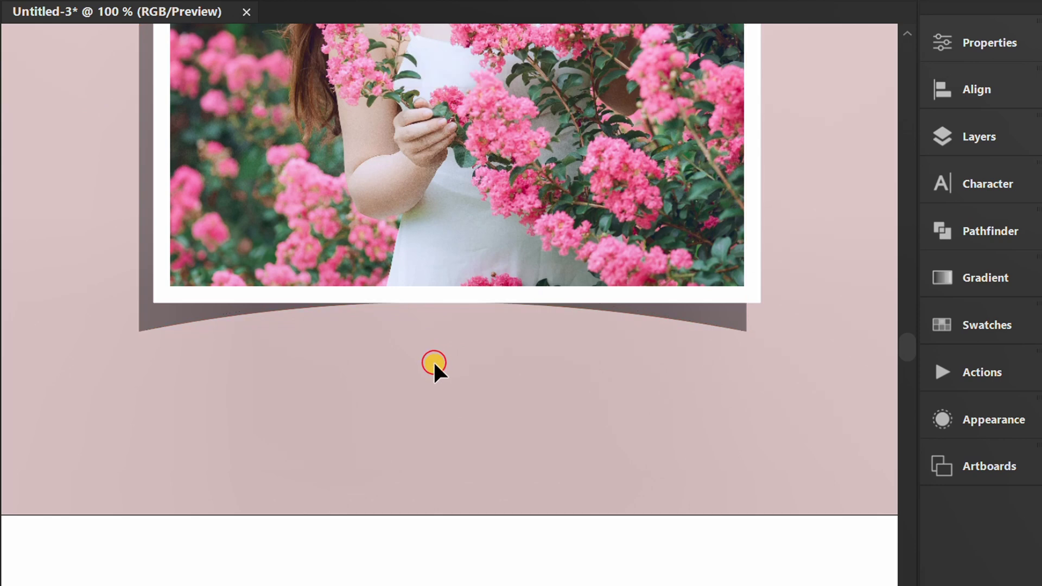
left_click(706, 325)
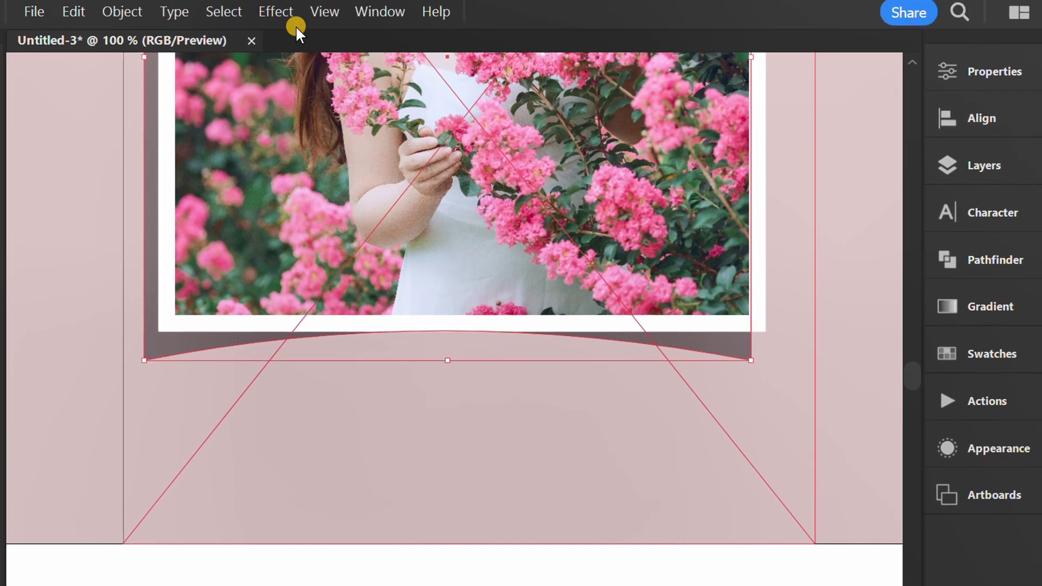
Apply a Gaussian Blur with a 20-pixel radius to the curved shadow.
left_click(293, 22)
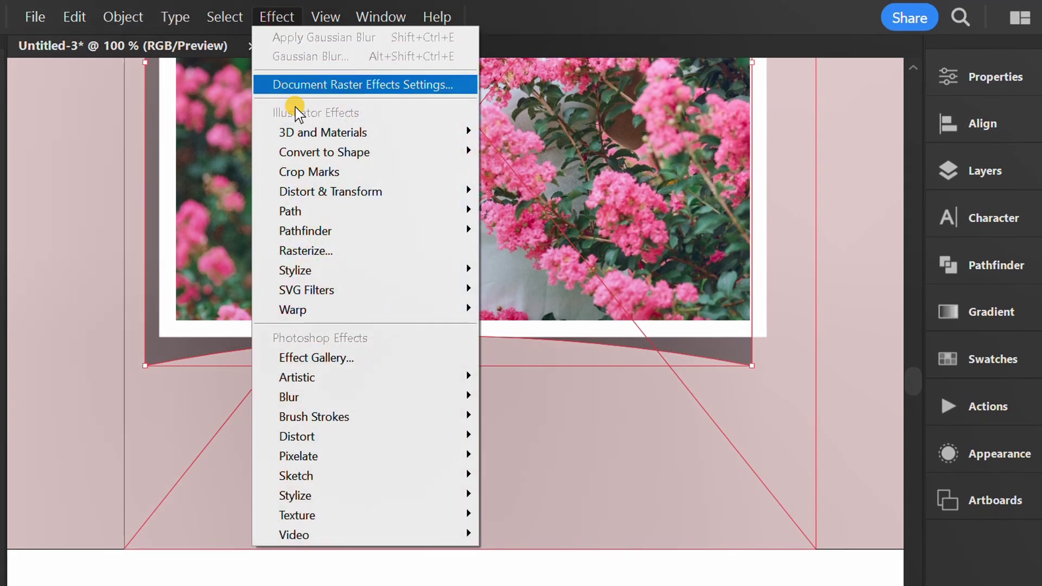
mouse_move(442, 396)
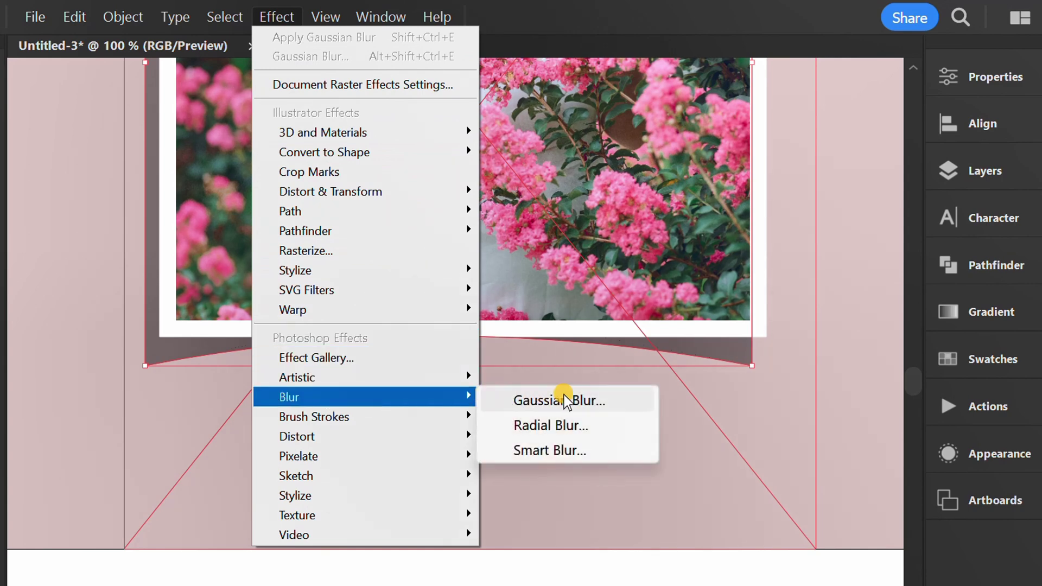
left_click(613, 399)
left_click_drag(801, 342, 419, 372)
left_click(549, 424)
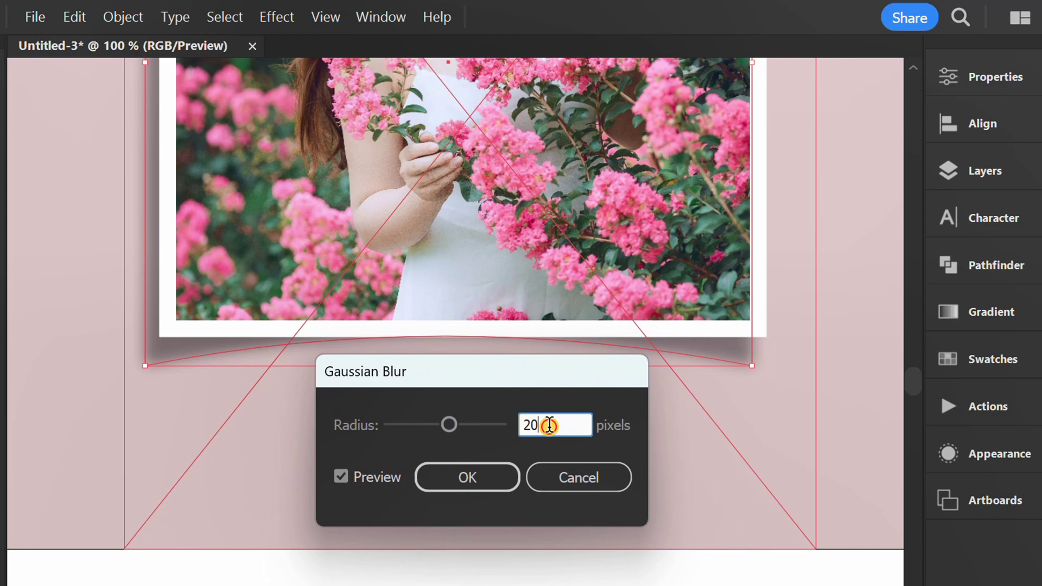
left_click(459, 479)
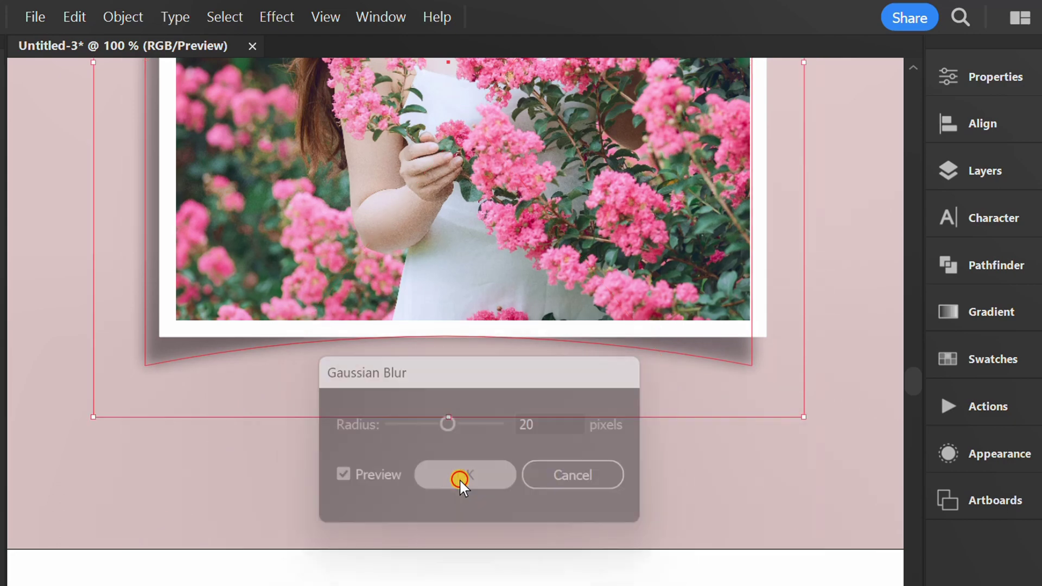
scroll(457, 476, "down", 2)
left_click(242, 379)
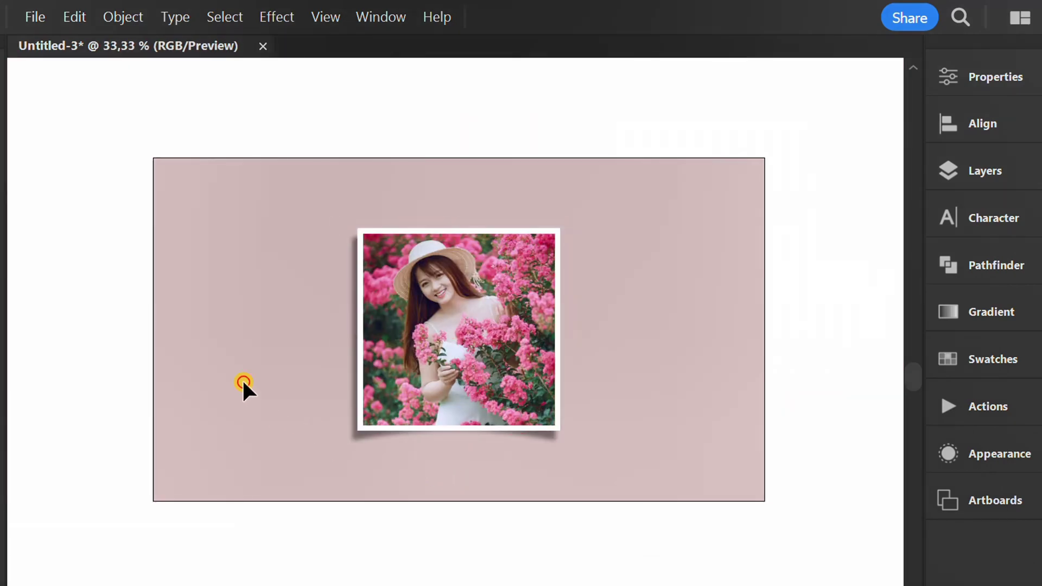
Draw a small rectangle above the flower photo.
left_click(24, 161)
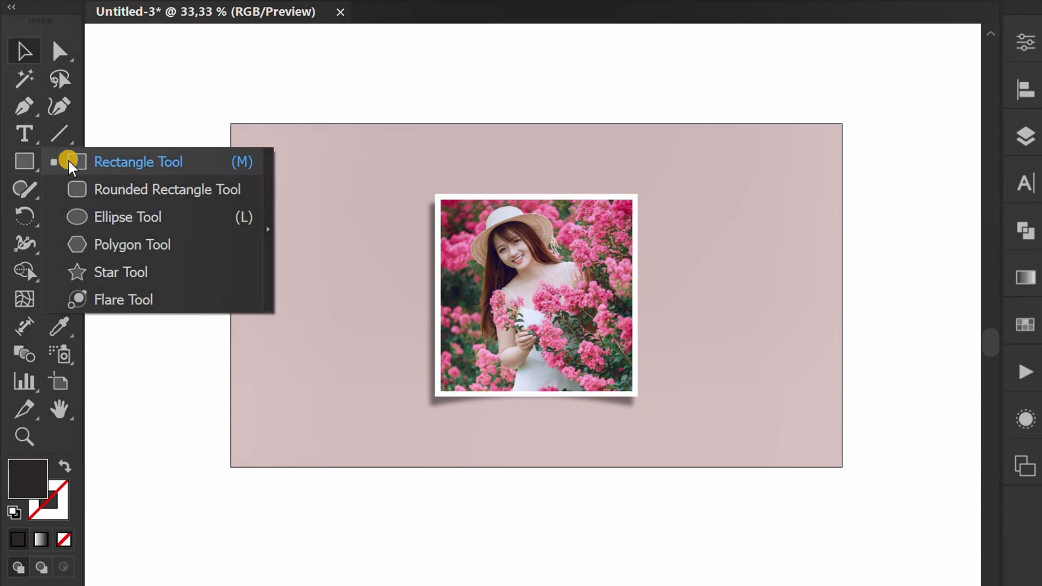
left_click(107, 162)
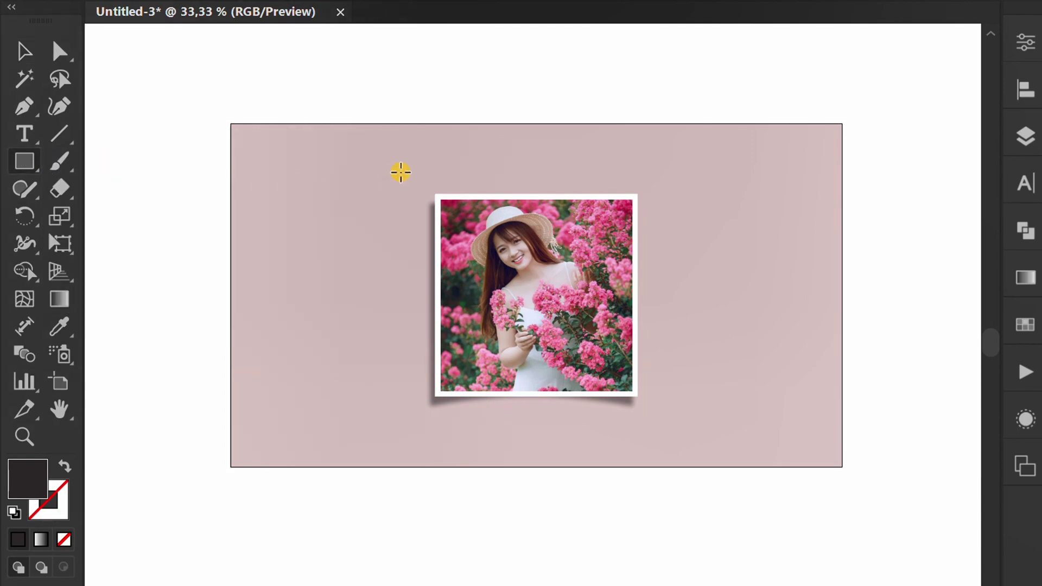
scroll(400, 173, "up", 2)
left_click_drag(375, 166, 529, 223)
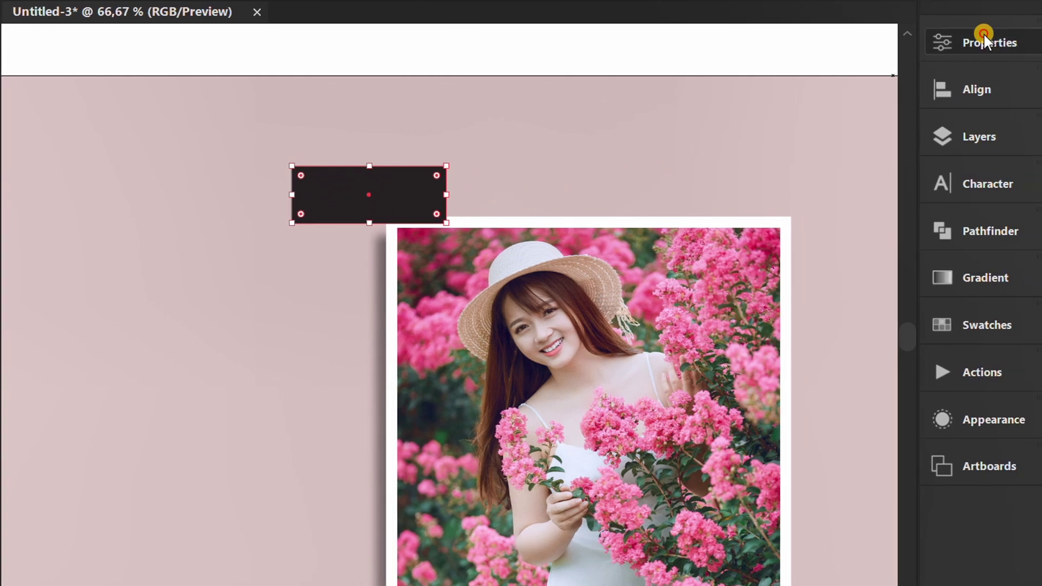
Give the rectangle a white fill and 50% opacity with Normal blend mode.
left_click(1029, 42)
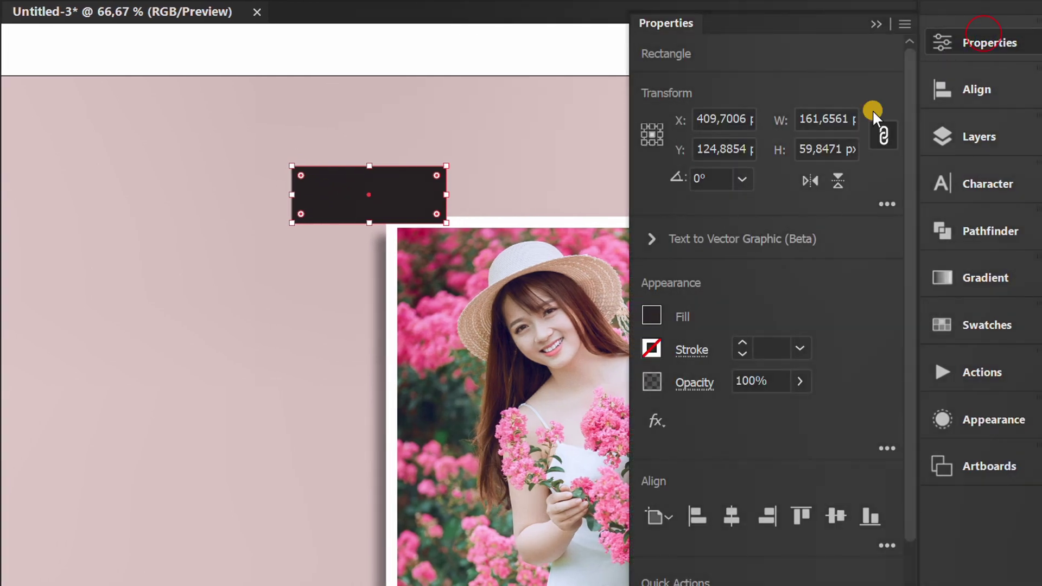
left_click(659, 311)
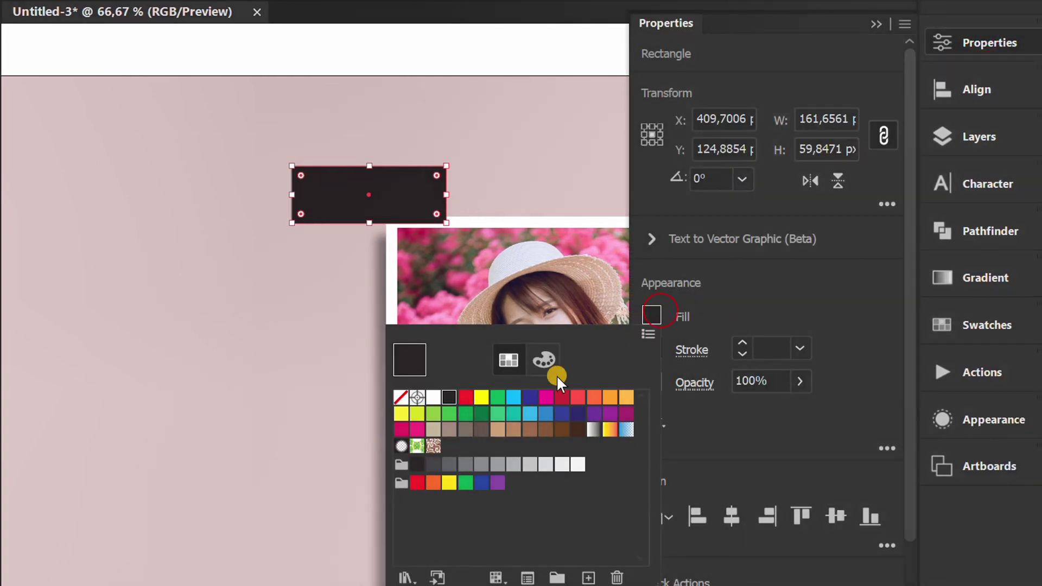
left_click(434, 398)
left_click(761, 297)
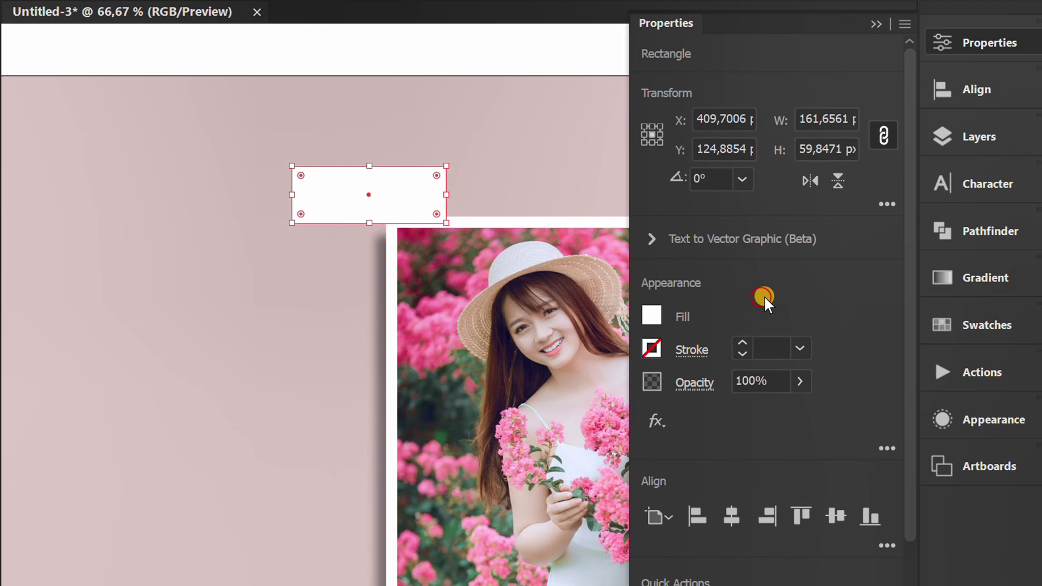
left_click(694, 383)
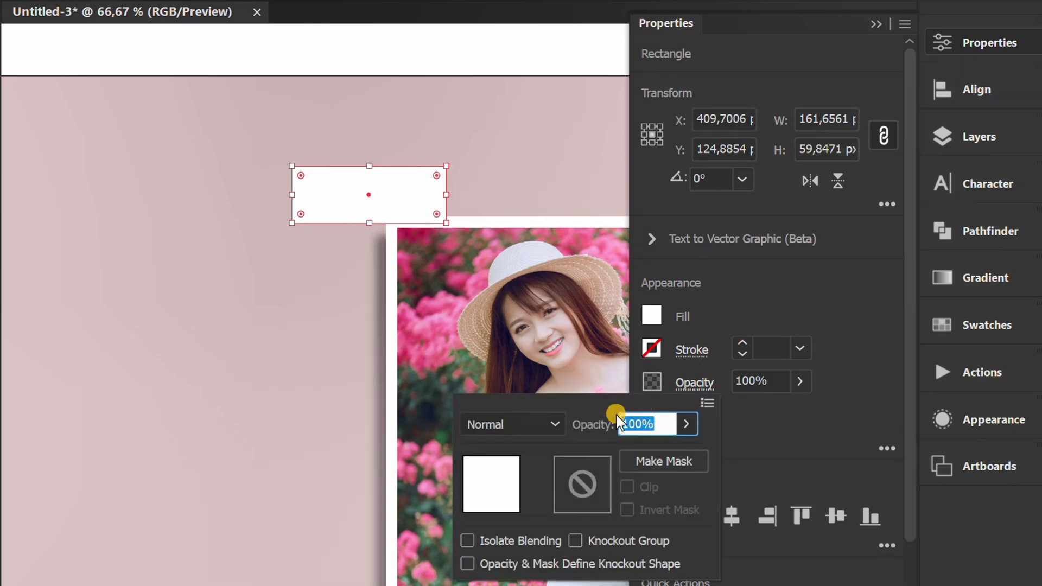
left_click(522, 428)
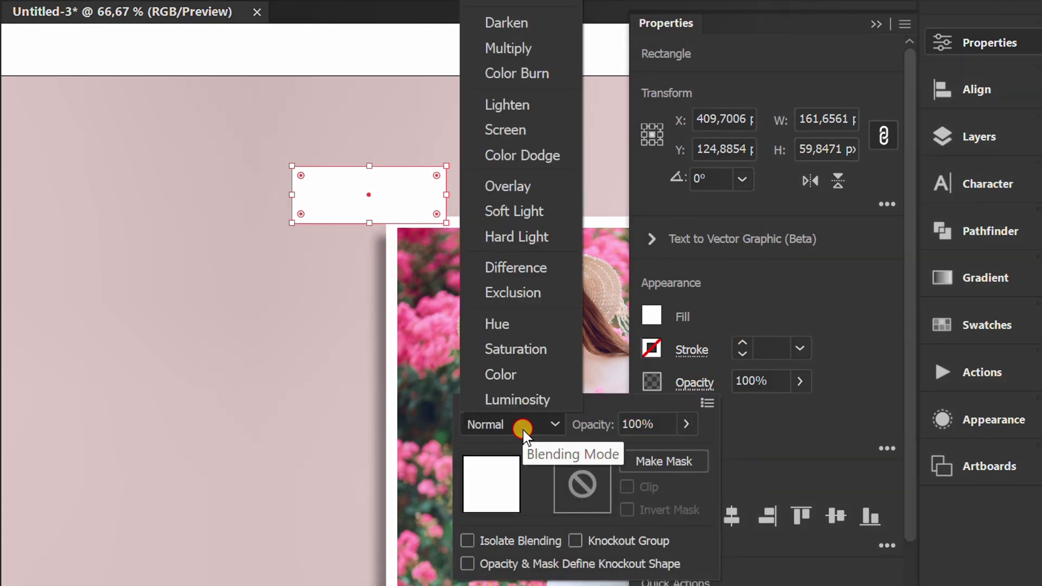
left_click(516, 132)
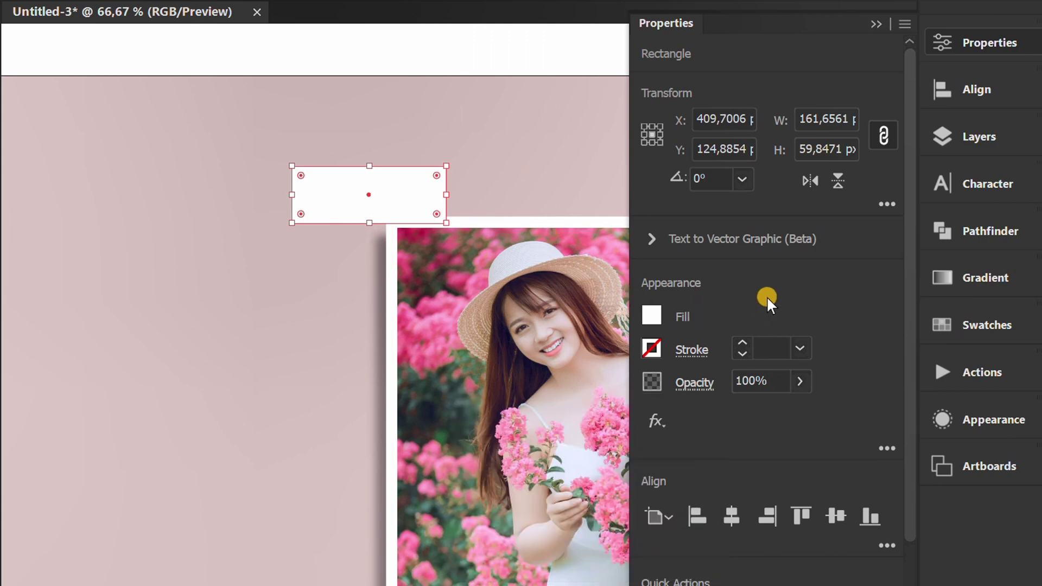
left_click(781, 381)
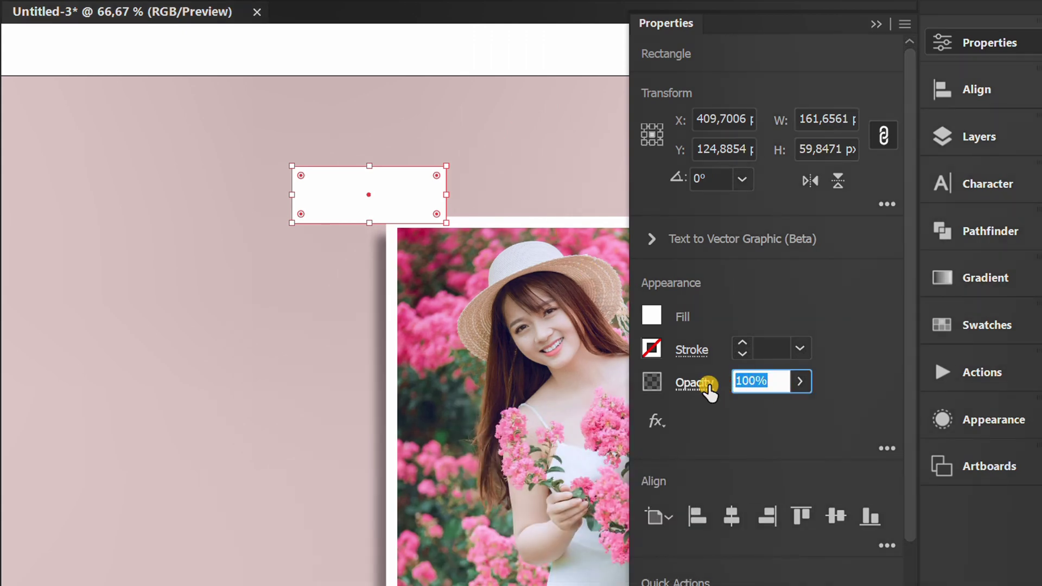
type("50")
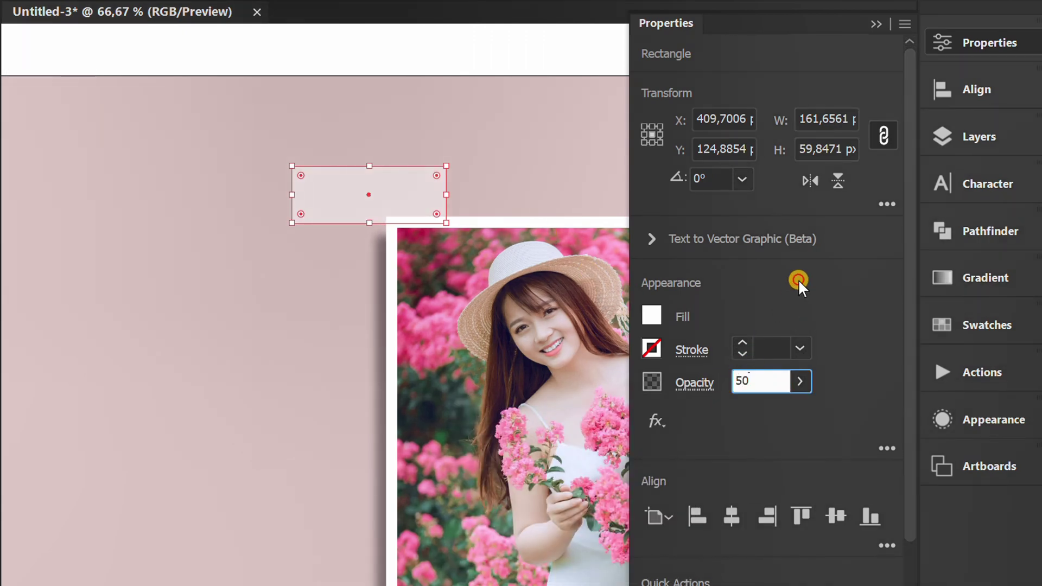
left_click(798, 279)
left_click(876, 25)
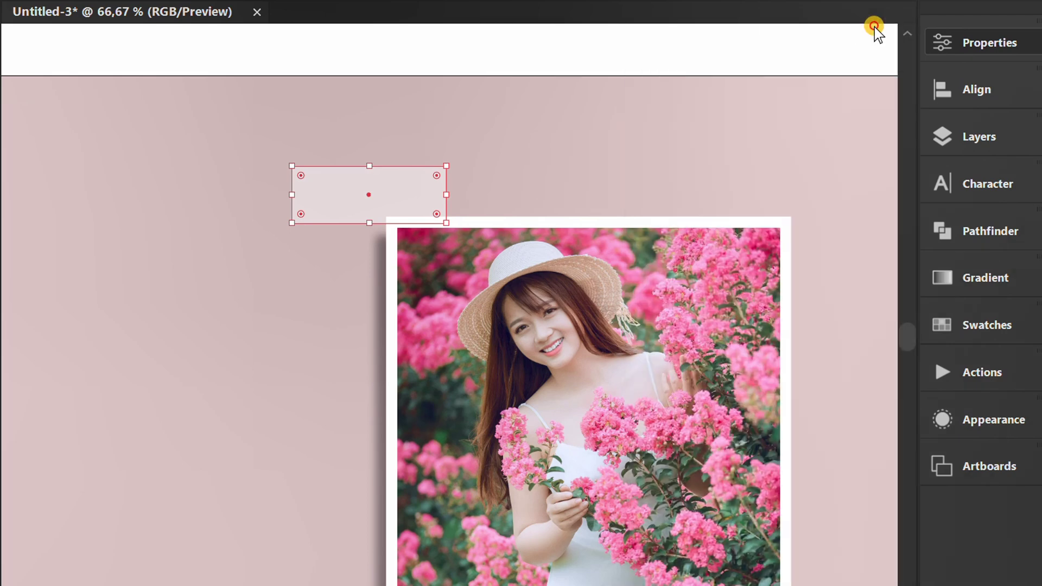
Move the translucent strip across the photo frame's top edge.
key("v")
left_click_drag(369, 194, 604, 212)
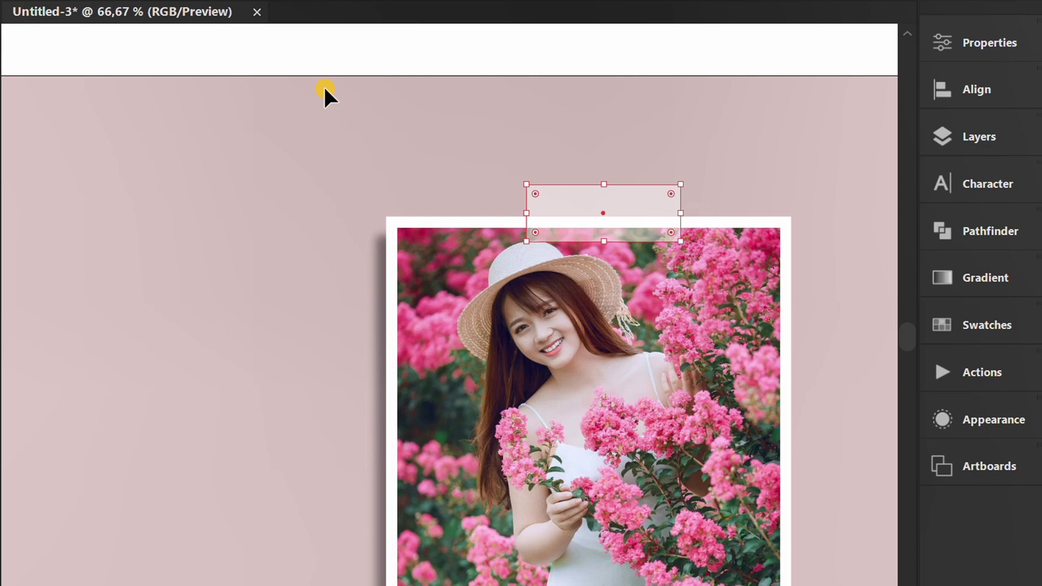
left_click(308, 52)
key("ctrl+minus")
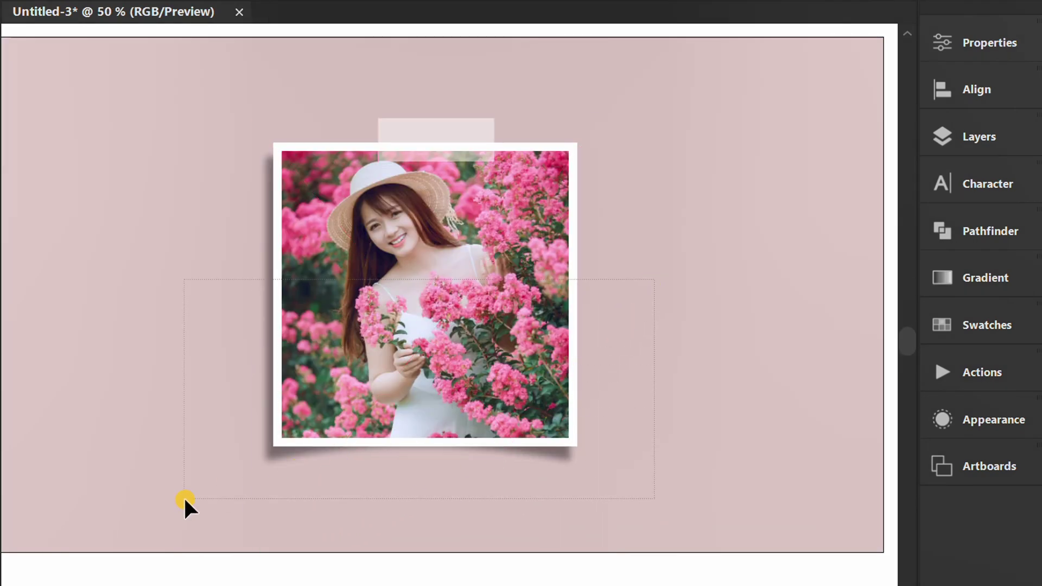
Group the flower photo frame, tape strip and shadow.
left_click_drag(184, 496, 181, 497)
right_click(190, 239)
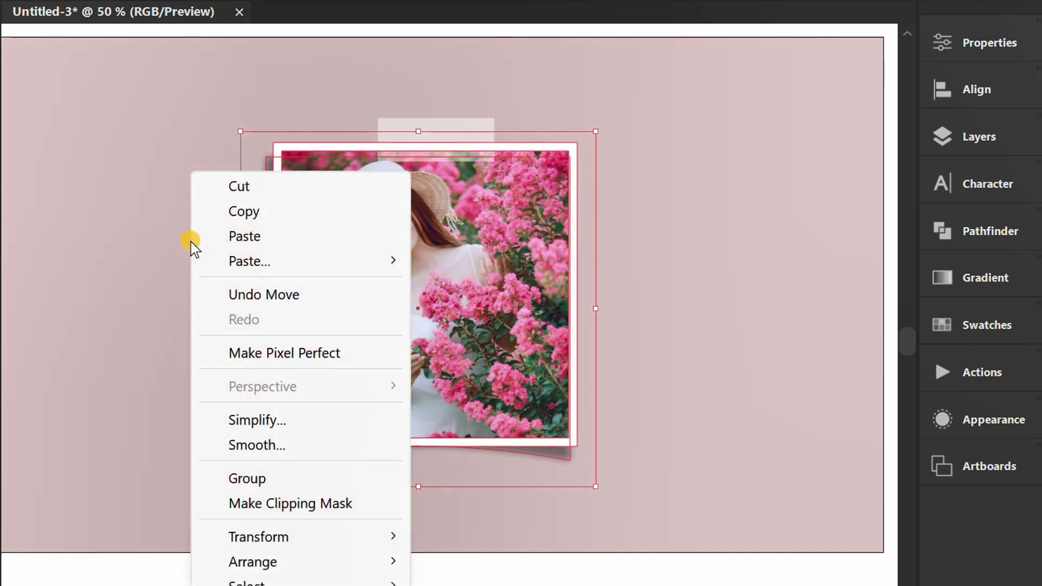
left_click(288, 479)
left_click(356, 504)
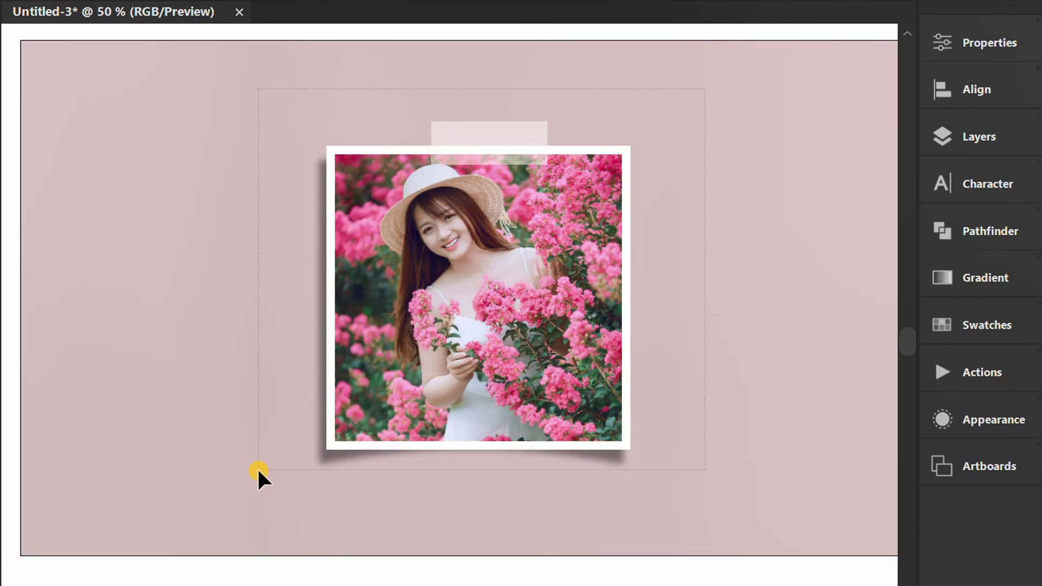
Move the photo group up and left and rotate it 5°.
left_click_drag(258, 470, 259, 470)
left_click_drag(454, 365, 505, 167)
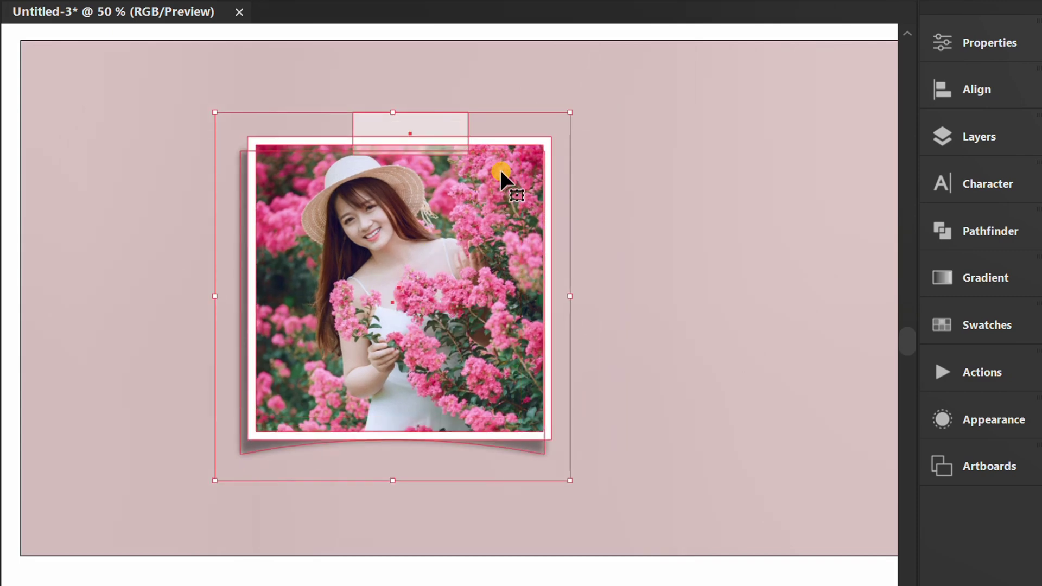
left_click(978, 38)
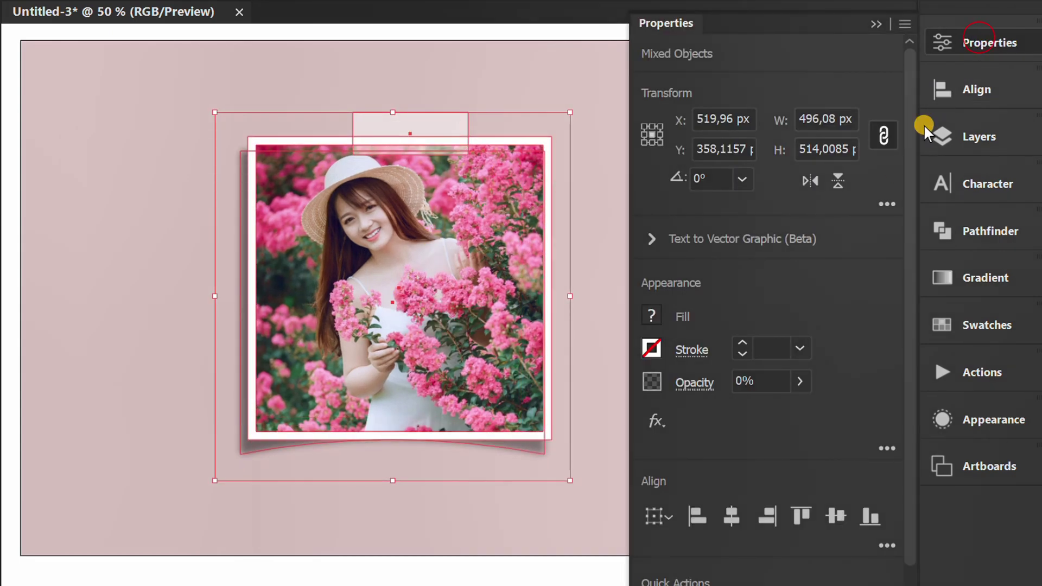
left_click(715, 181)
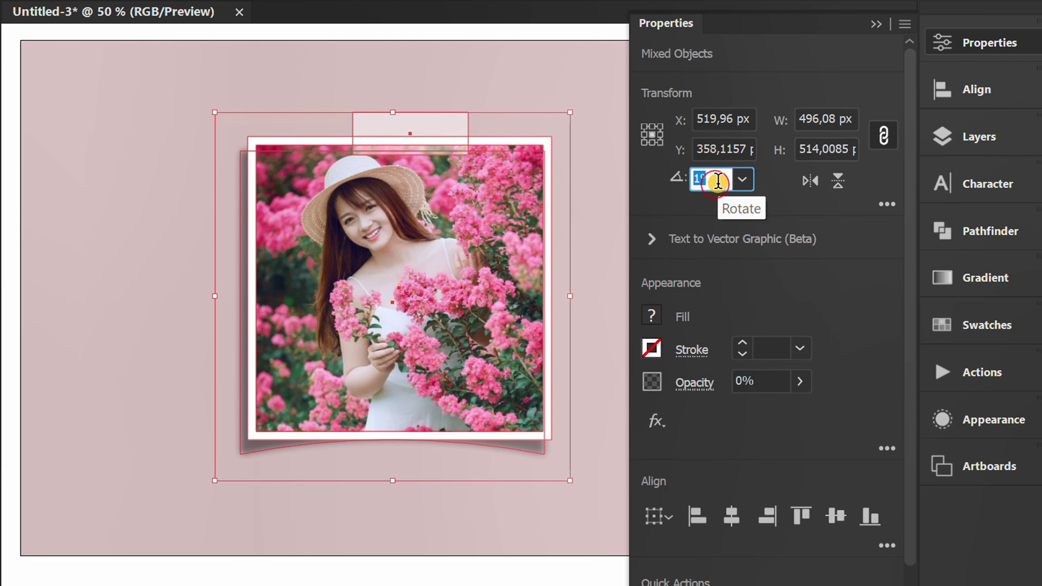
key("Up")
key("Up")
key("Up")
key("Up")
key("Up")
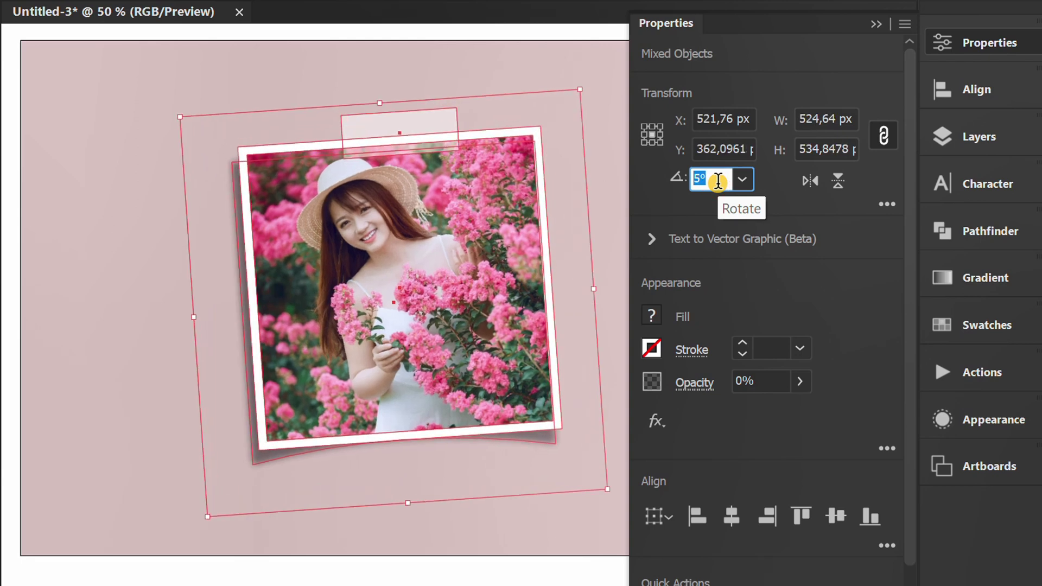
left_click(871, 25)
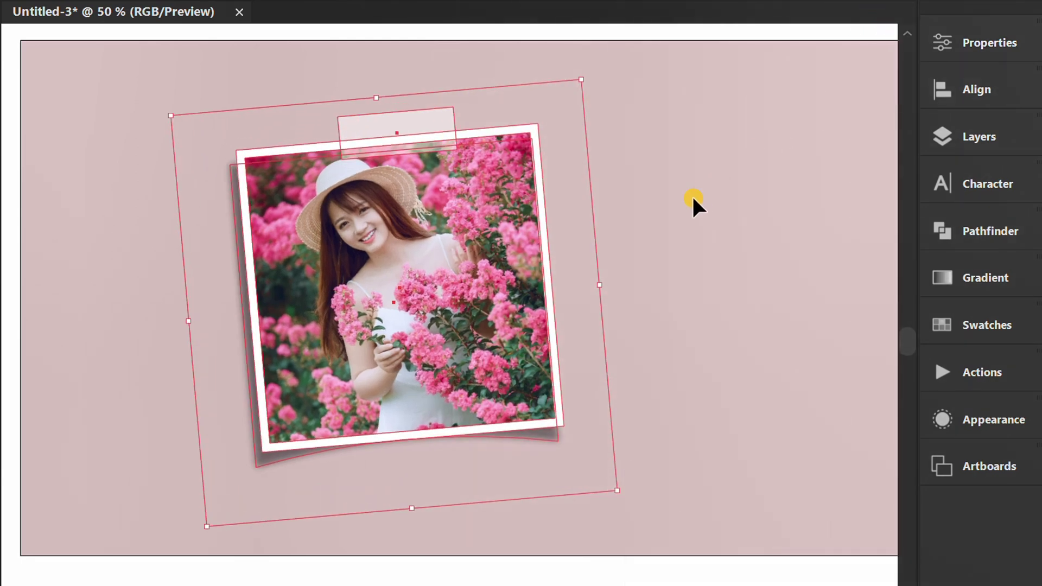
Place a copy of the photo group to the right and rotate it to 350°.
left_click_drag(383, 298, 714, 288)
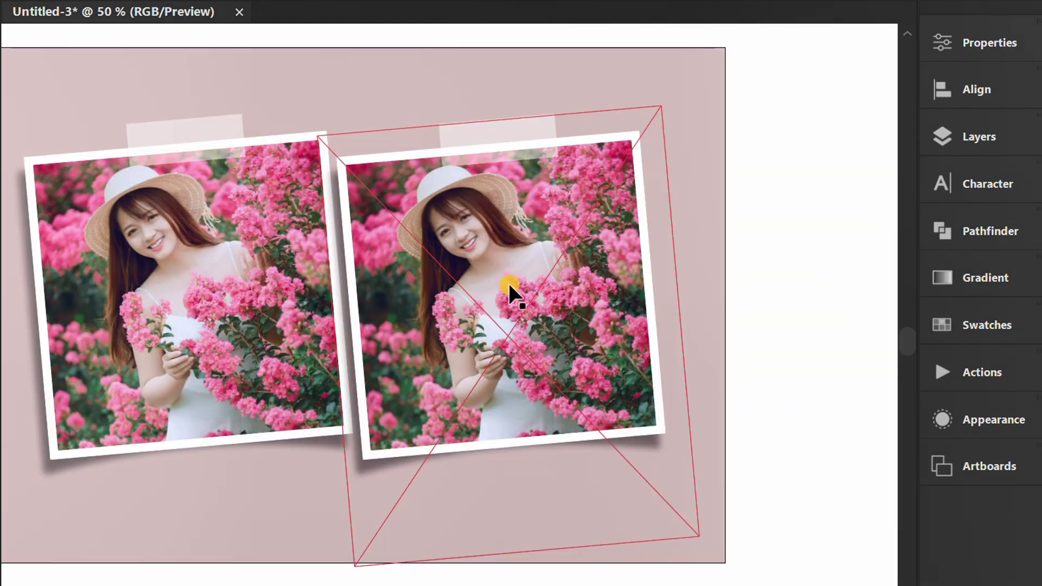
left_click(508, 285)
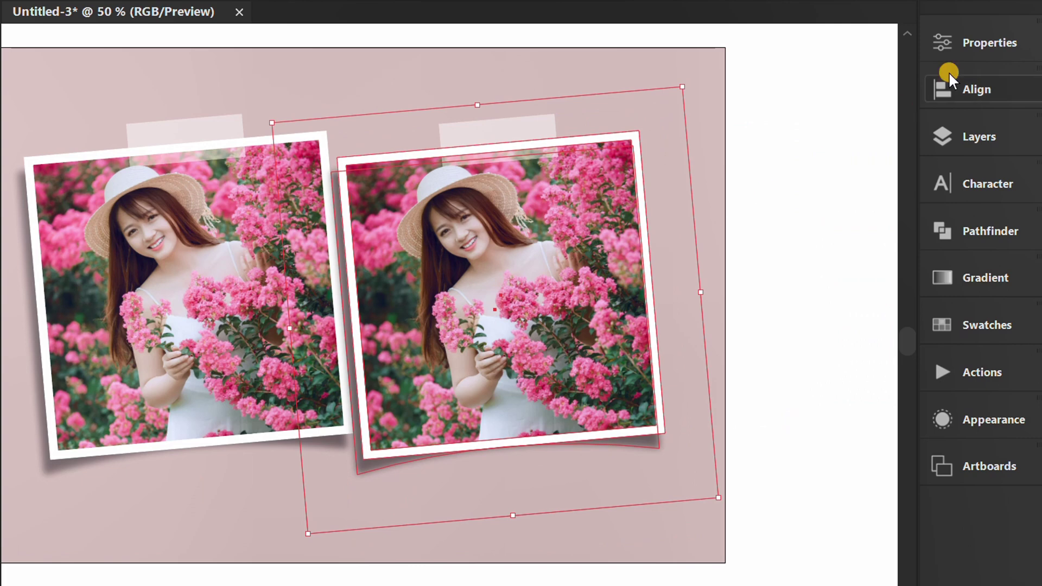
left_click(971, 41)
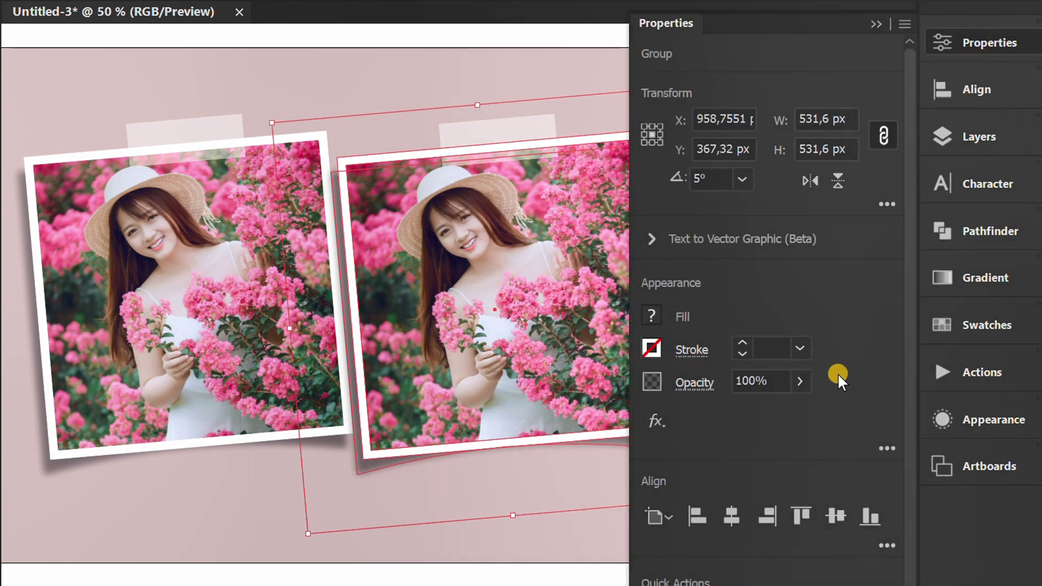
left_click(718, 184)
scroll(722, 182, "down", 6)
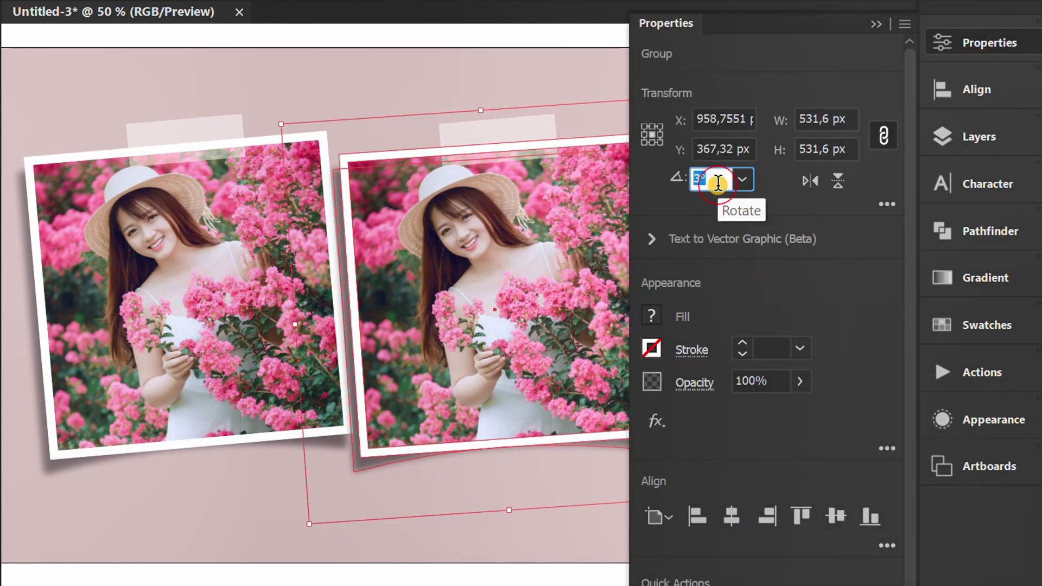
scroll(728, 183, "down", 6)
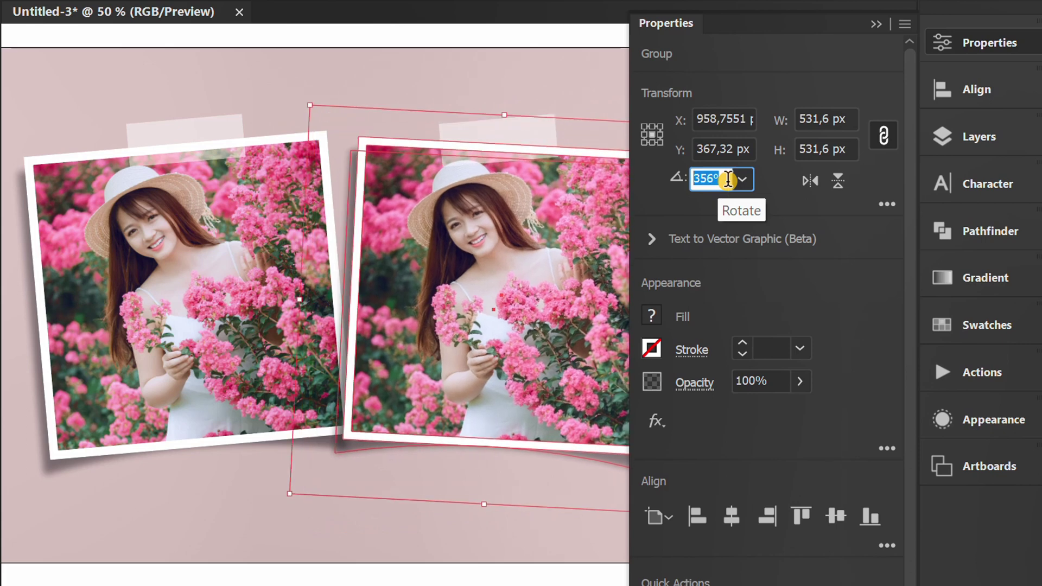
scroll(728, 180, "down", 3)
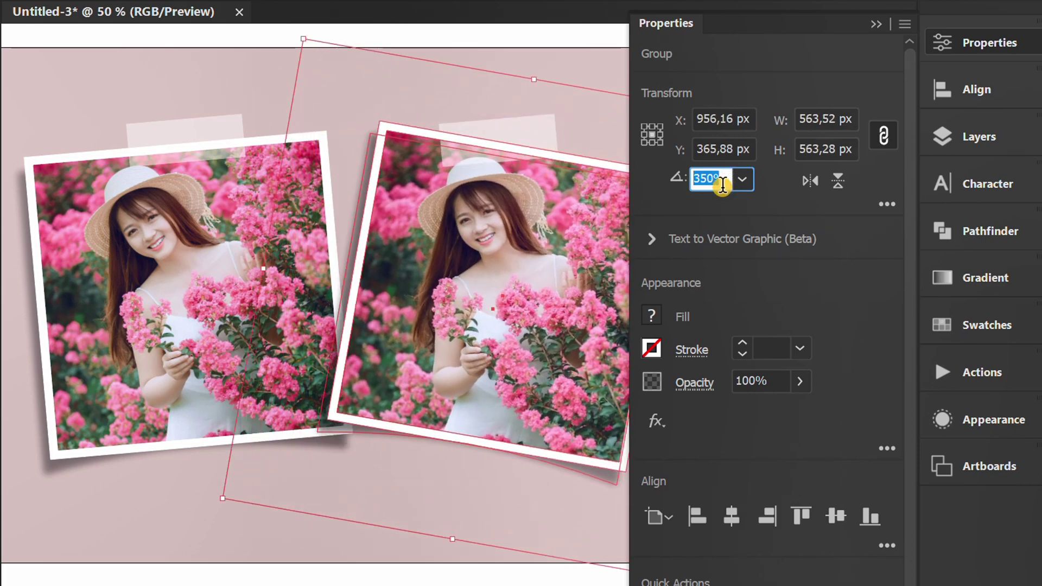
Shift the right photo's tape strip left toward its top-left corner.
left_click(871, 24)
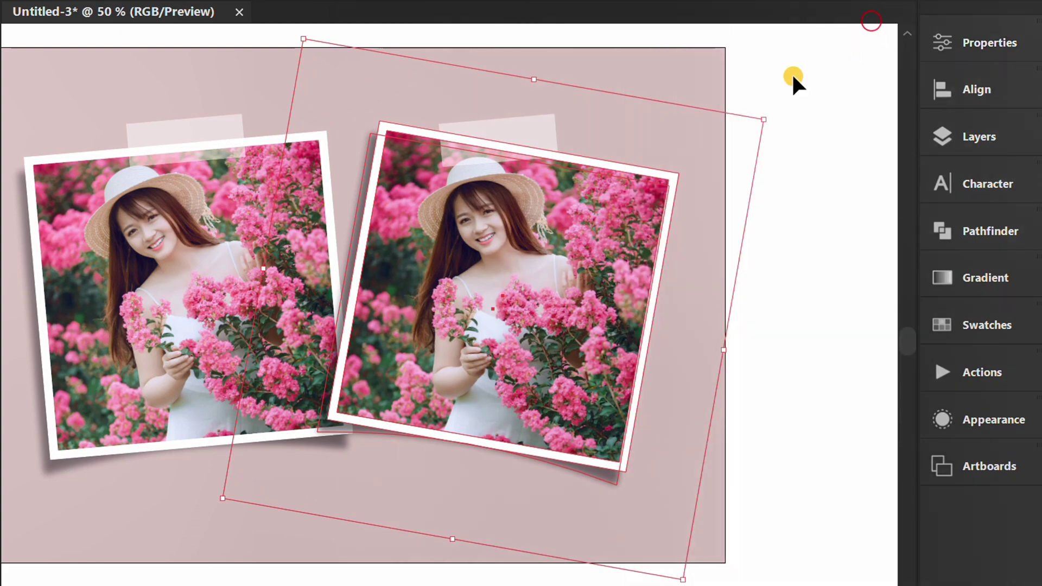
left_click(675, 78)
left_click_drag(520, 143, 432, 140)
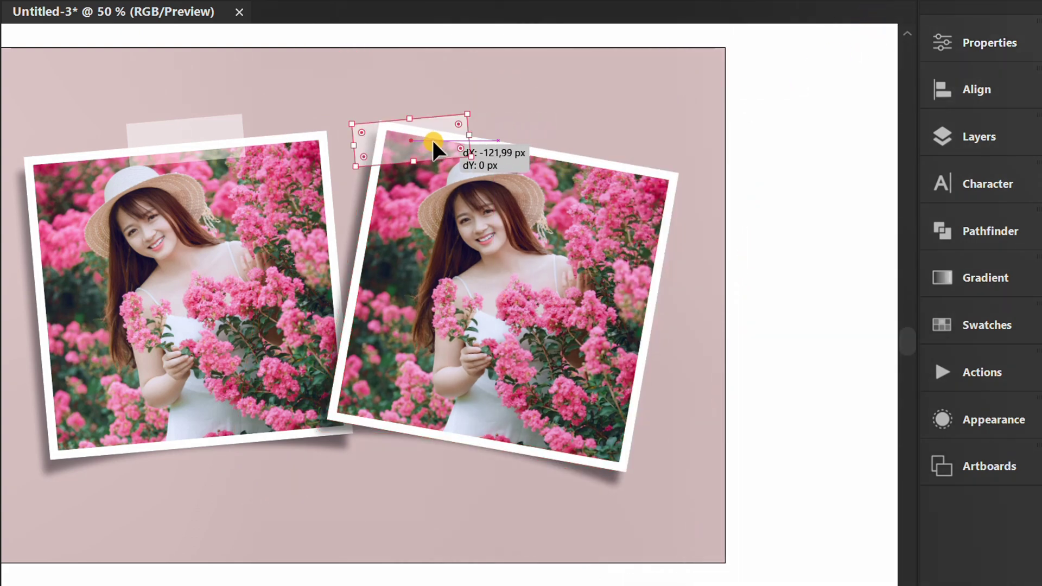
Tilt the left photo's tape strip and move it onto the top-left corner.
left_click(220, 73)
left_click_drag(200, 129, 153, 98)
left_click_drag(112, 137, 104, 140)
Move both framed photos left, then nudge the left photo group down.
key("ctrl+minus")
left_click_drag(595, 155, 237, 421)
left_click_drag(328, 356, 273, 362)
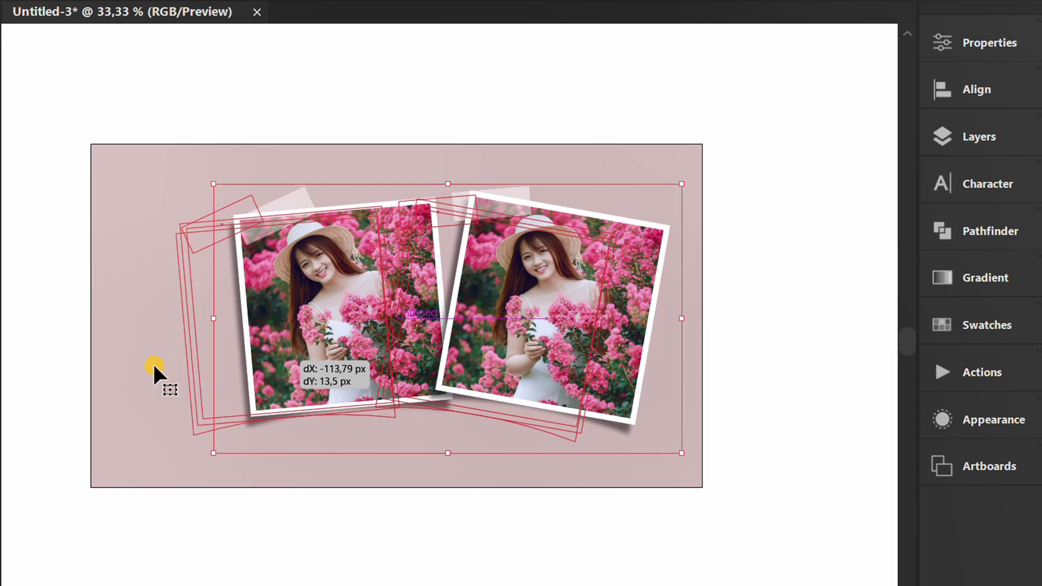
left_click(141, 365)
left_click(198, 277)
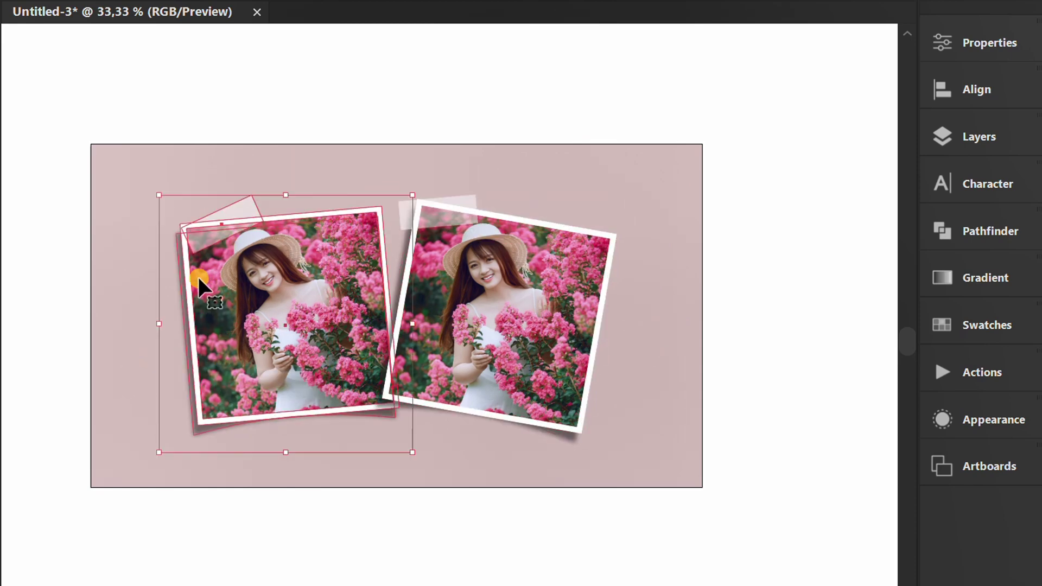
key("shift+Down")
key("shift+Down")
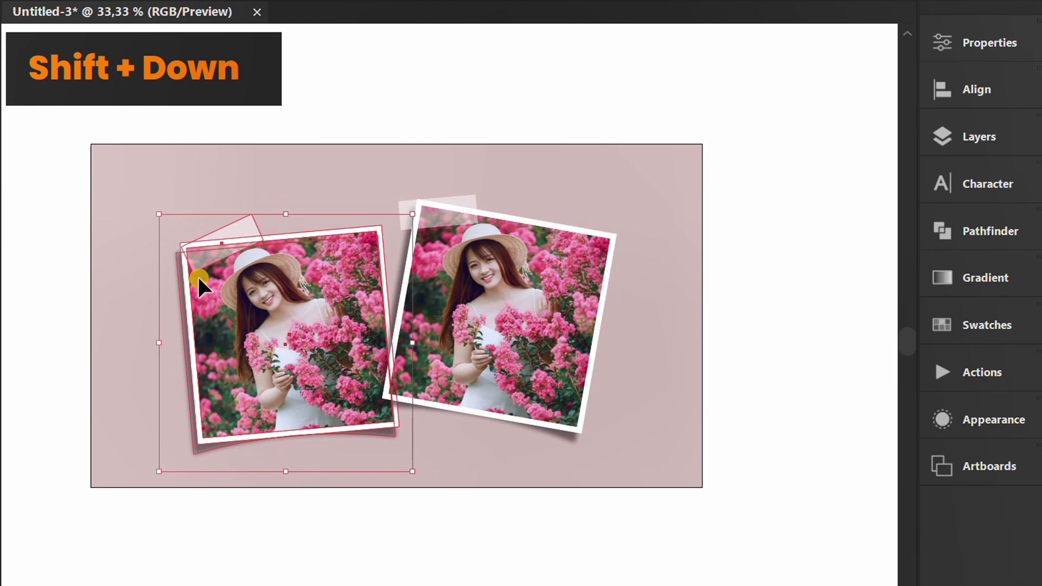
Delete the flower image from inside the right photo frame.
left_click(634, 379)
scroll(636, 382, "up", 1)
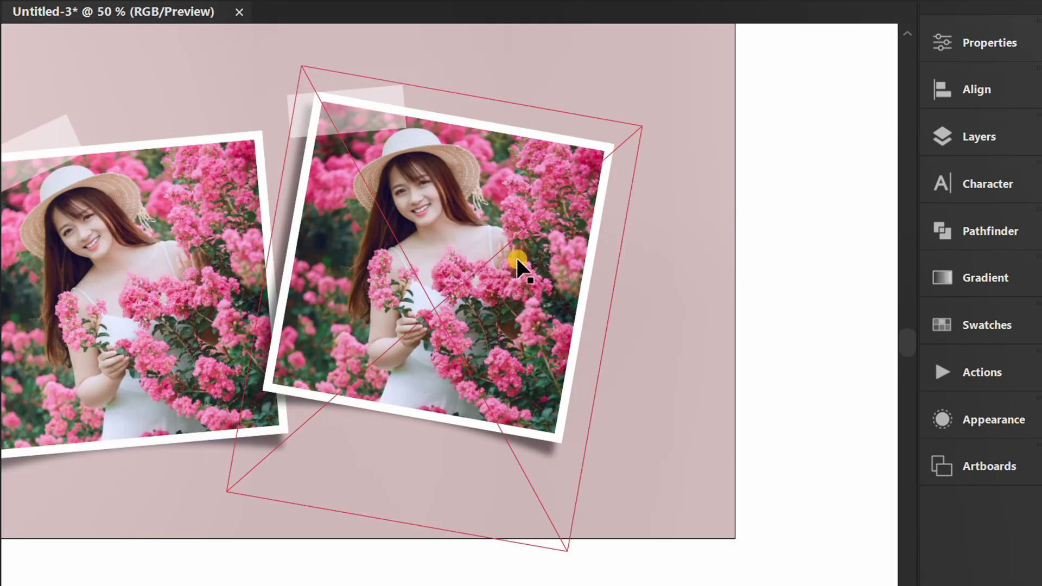
double_click(442, 210)
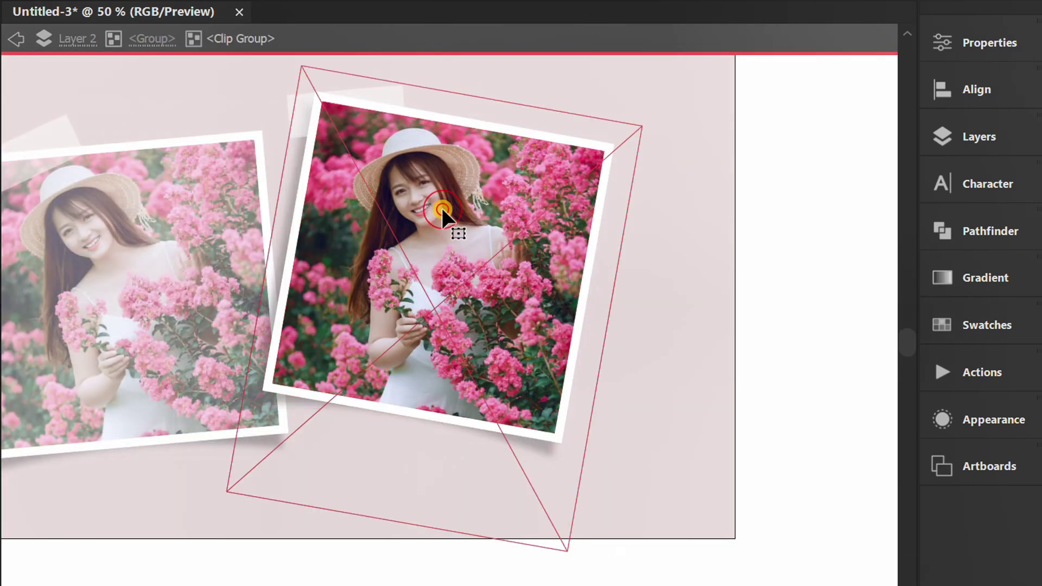
double_click(443, 210)
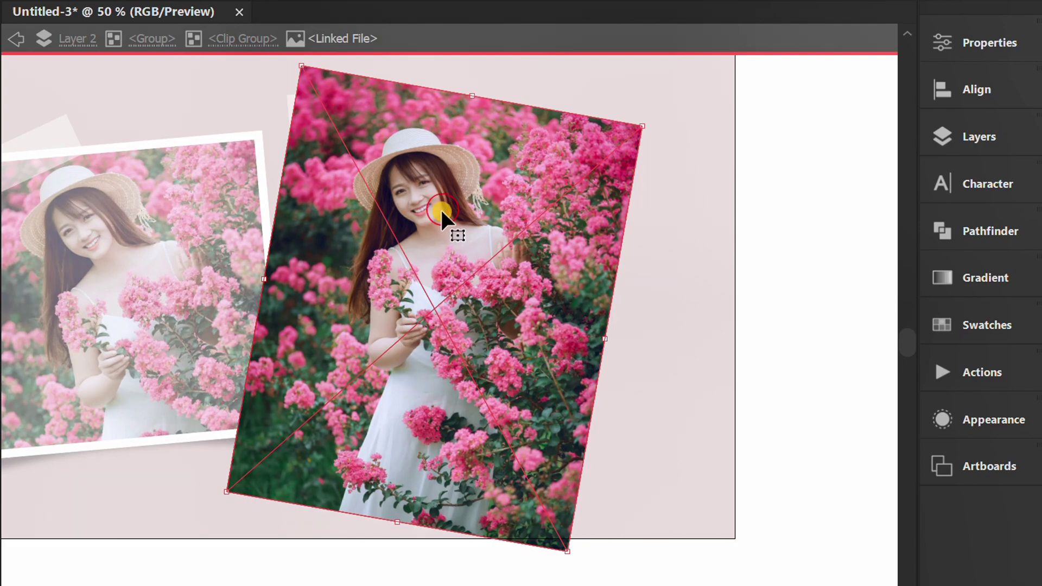
key("Delete")
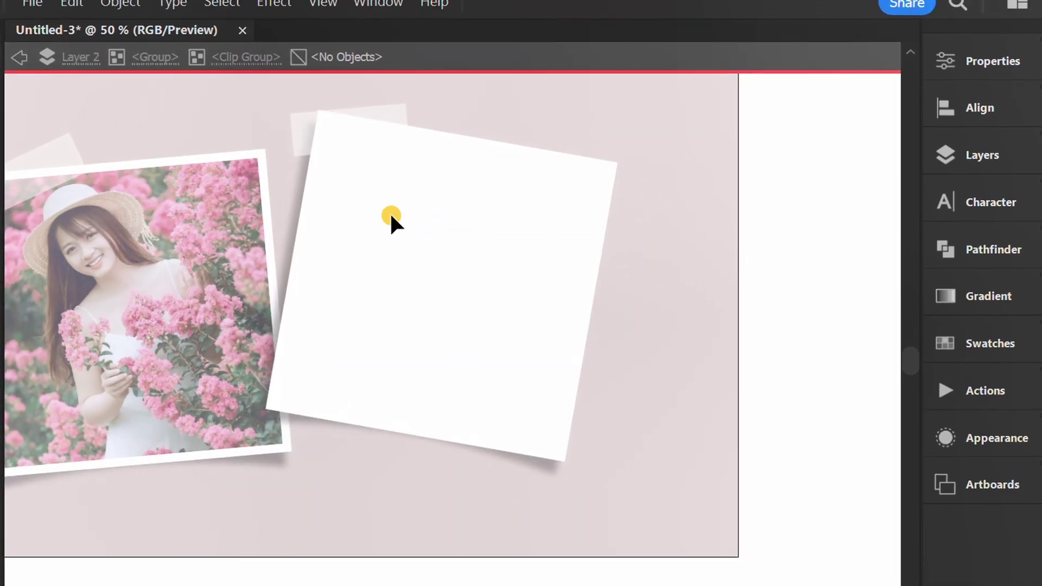
Load the motorcycle-4348015 image for placing via File > Place.
left_click(33, 2)
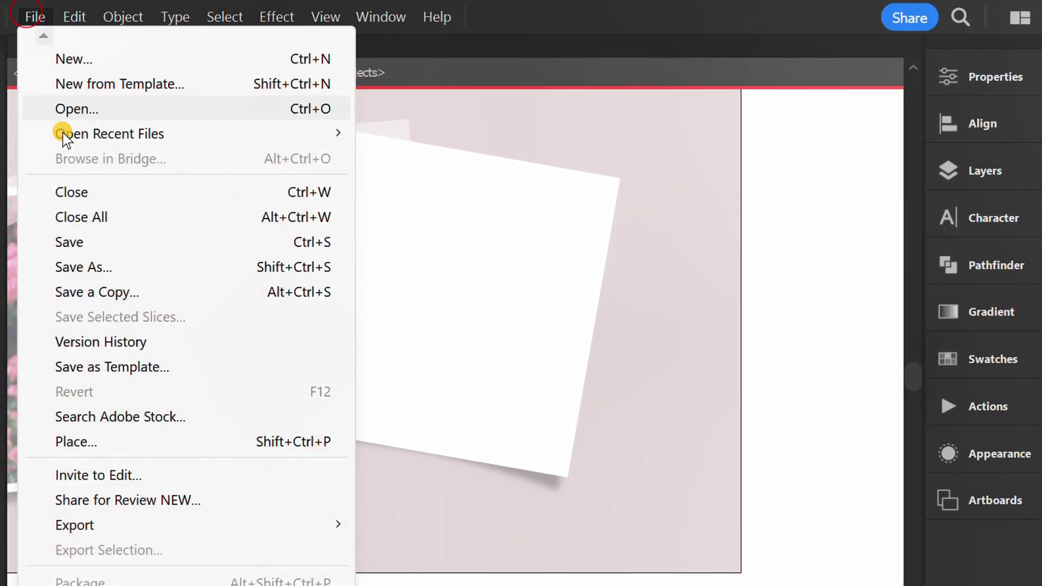
left_click(121, 442)
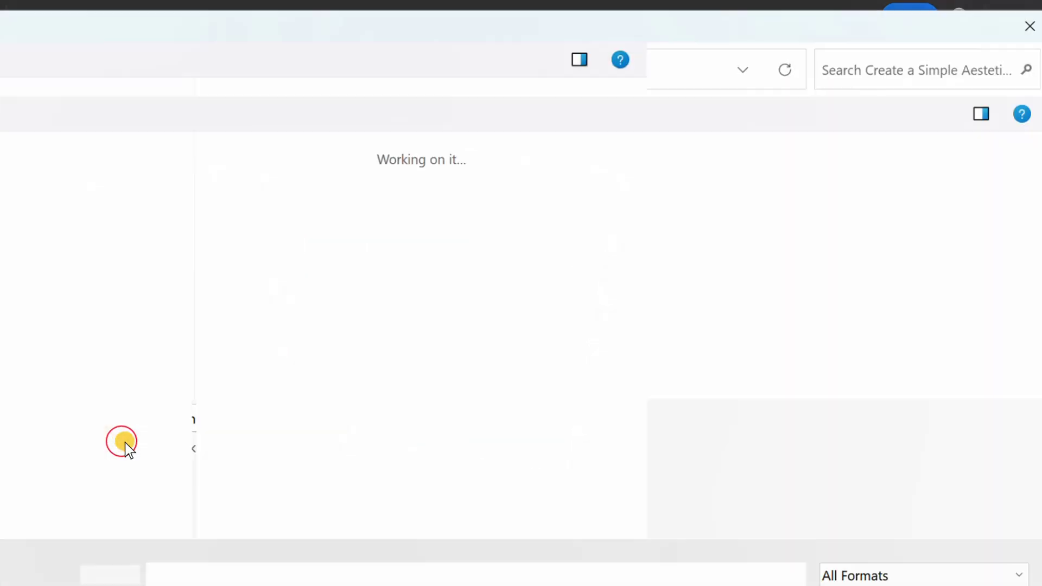
left_click(393, 181)
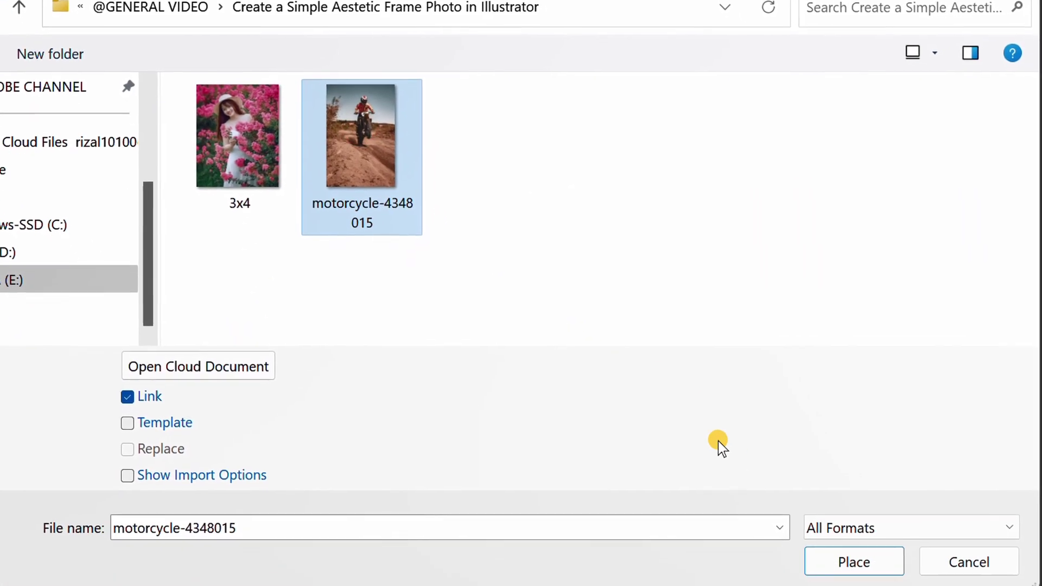
left_click(838, 558)
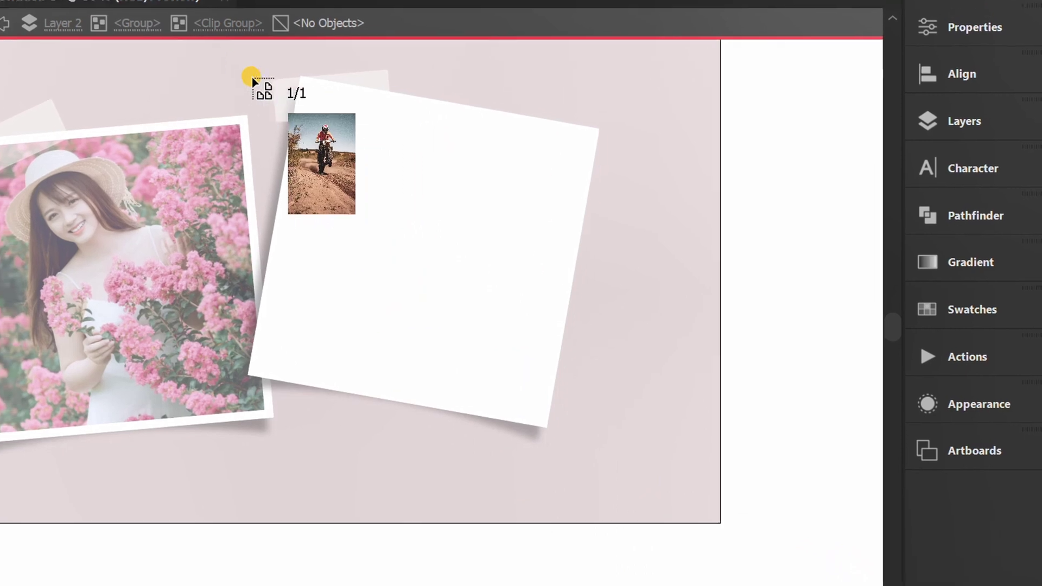
Place and enlarge the motorcycle photo over the right frame, rotated to 350°.
left_click_drag(209, 40, 620, 421)
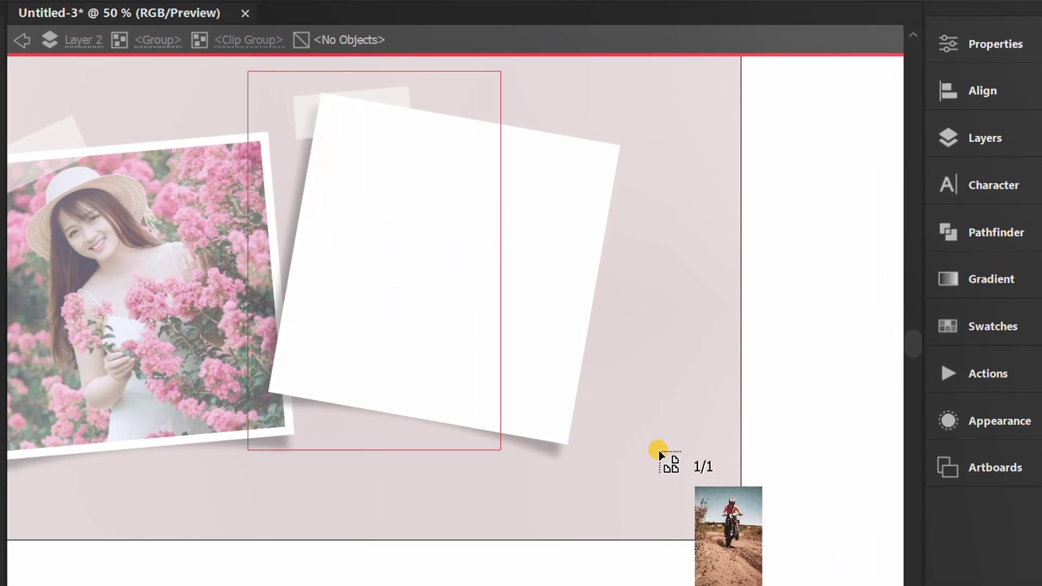
left_click_drag(659, 452, 755, 536)
scroll(451, 346, "down", 1)
left_click_drag(516, 465, 560, 527)
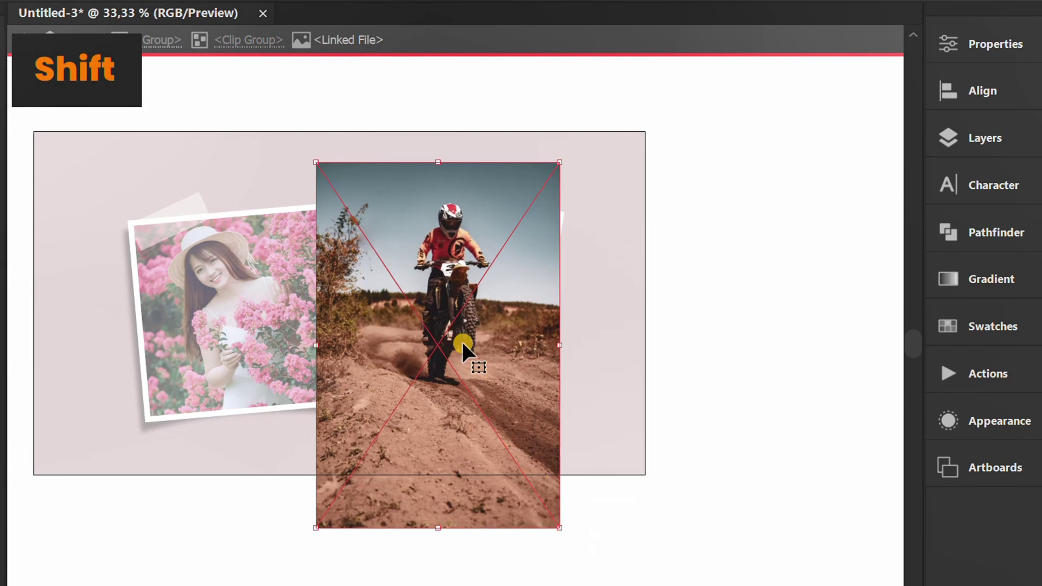
left_click_drag(441, 298, 450, 280)
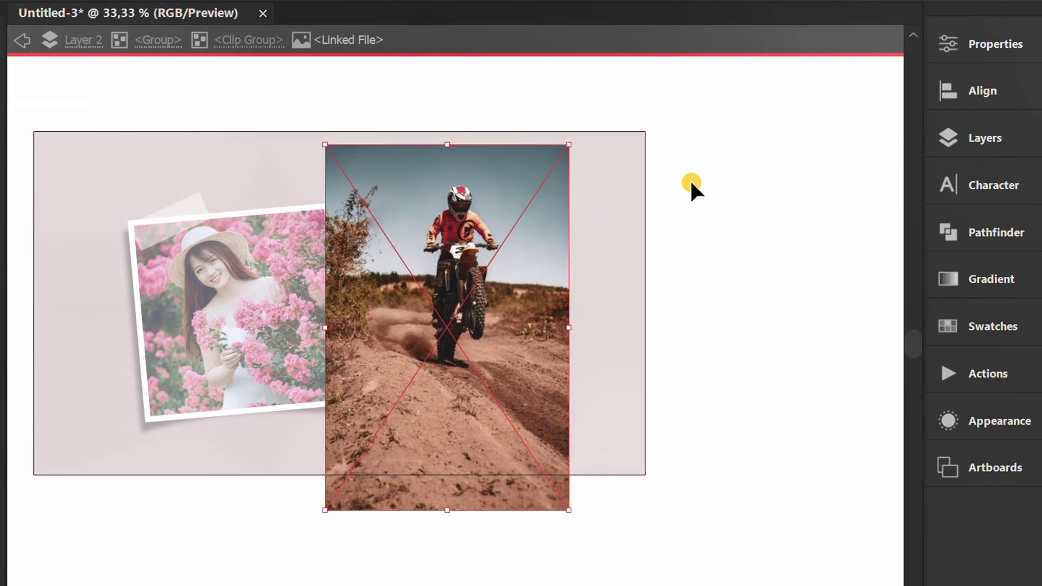
left_click(962, 47)
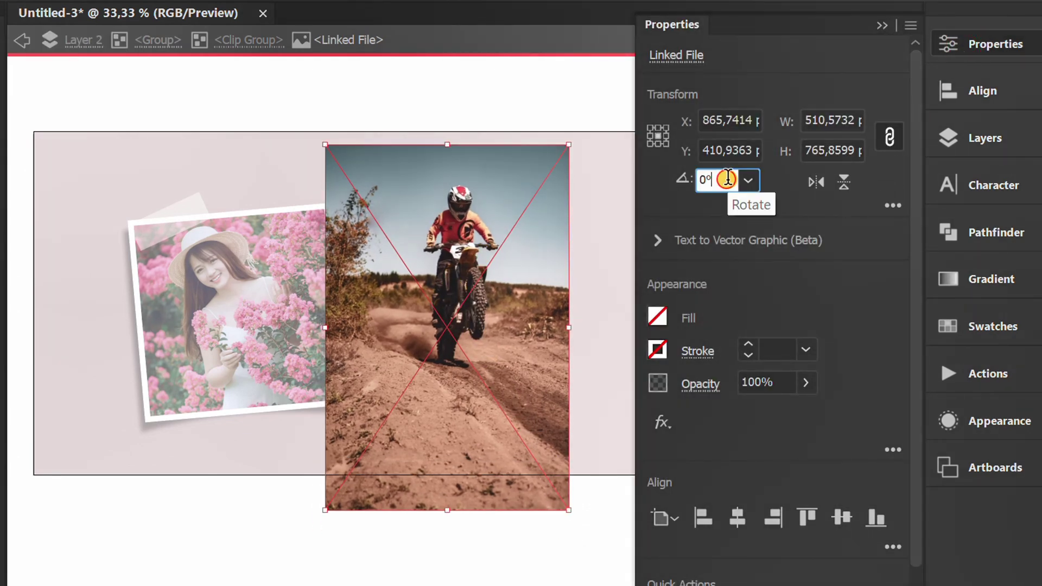
left_click(728, 180)
key("Down")
key("Down")
key("Down")
key("Down")
key("Down")
key("Down")
key("Down")
key("Down")
key("Down")
key("Down")
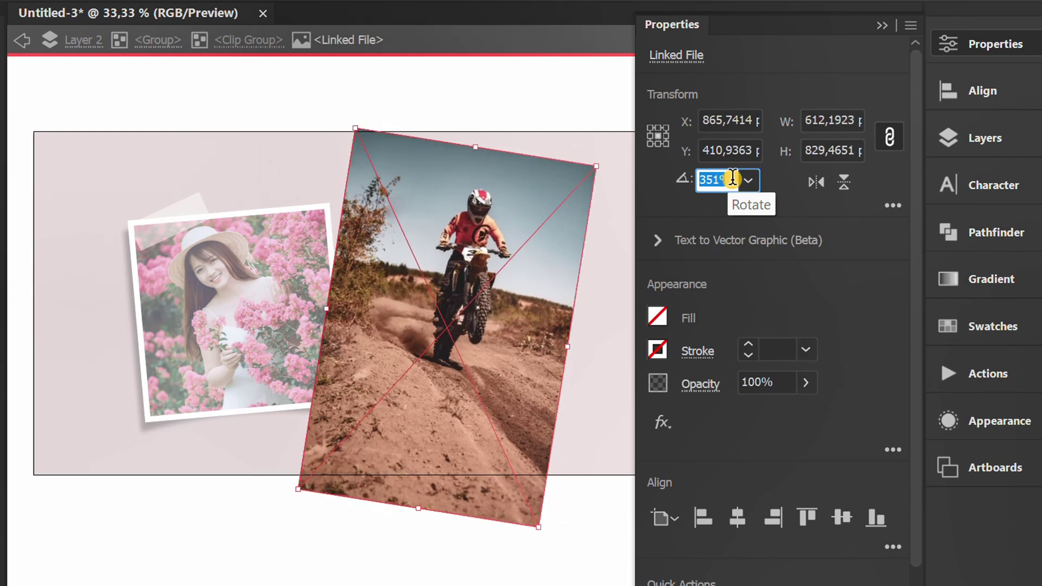
left_click(884, 25)
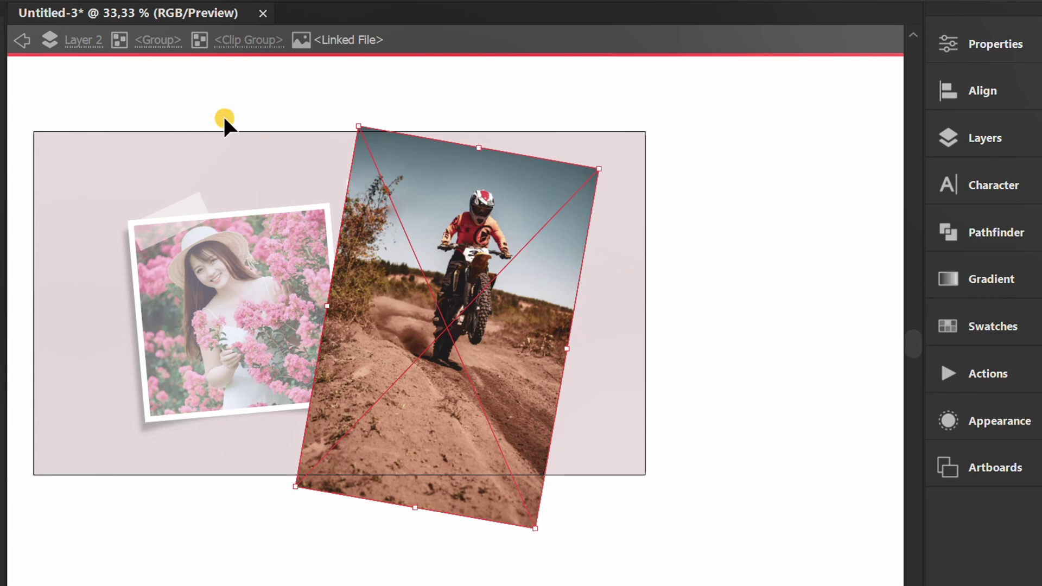
Shift the motorcycle left and down and rescale it inside the clipped frame.
left_click(22, 40)
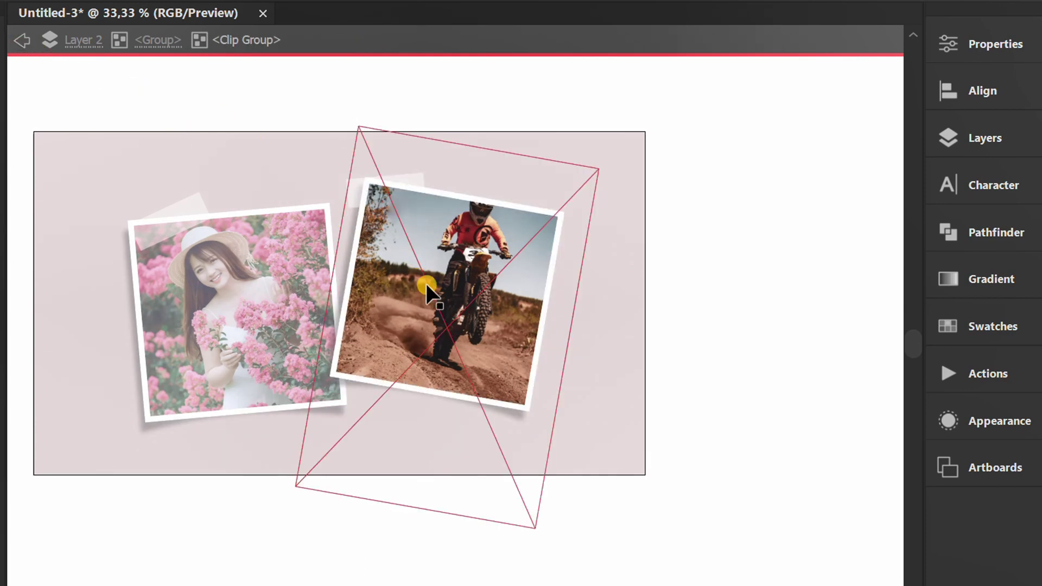
scroll(425, 284, "up", 1)
mouse_move(426, 283)
left_mouse_down()
mouse_move(438, 280)
mouse_move(415, 291)
left_mouse_up()
scroll(414, 291, "down", 1)
left_click_drag(389, 526, 384, 516)
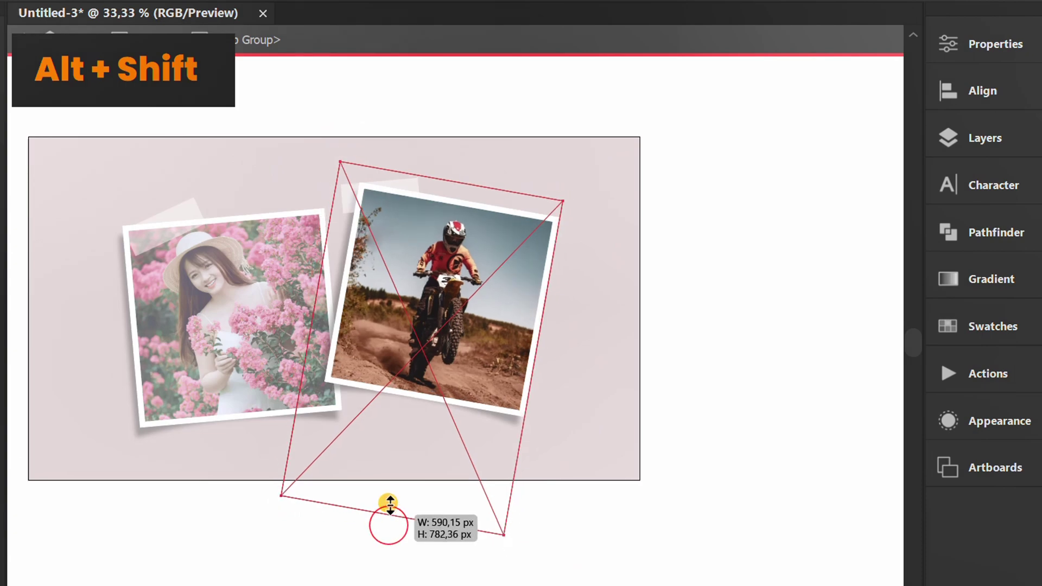
left_click(570, 429)
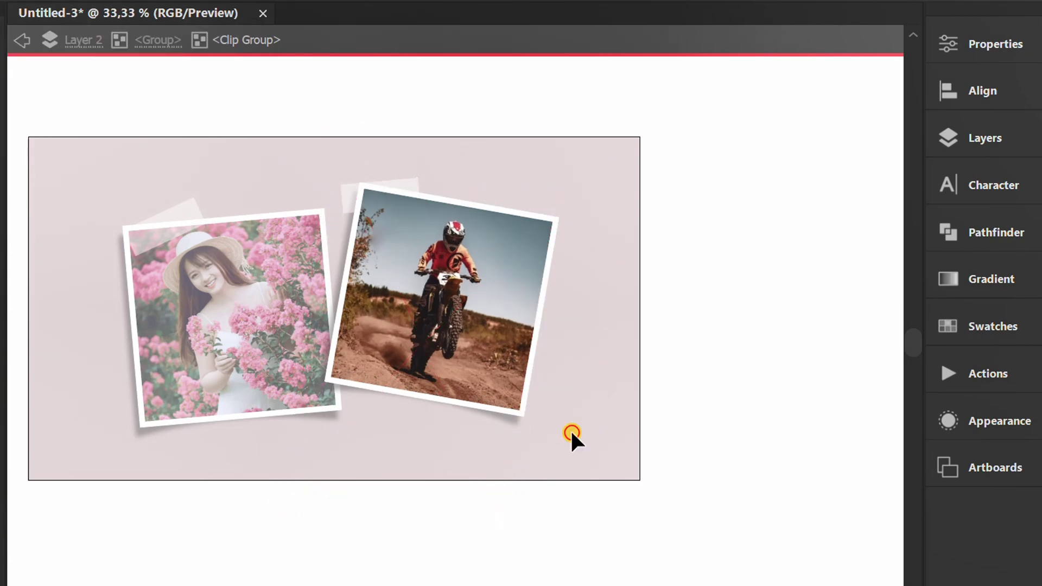
Leave isolation mode and zoom in on the taped flower and motorcycle frames.
left_click(25, 41)
left_click(25, 43)
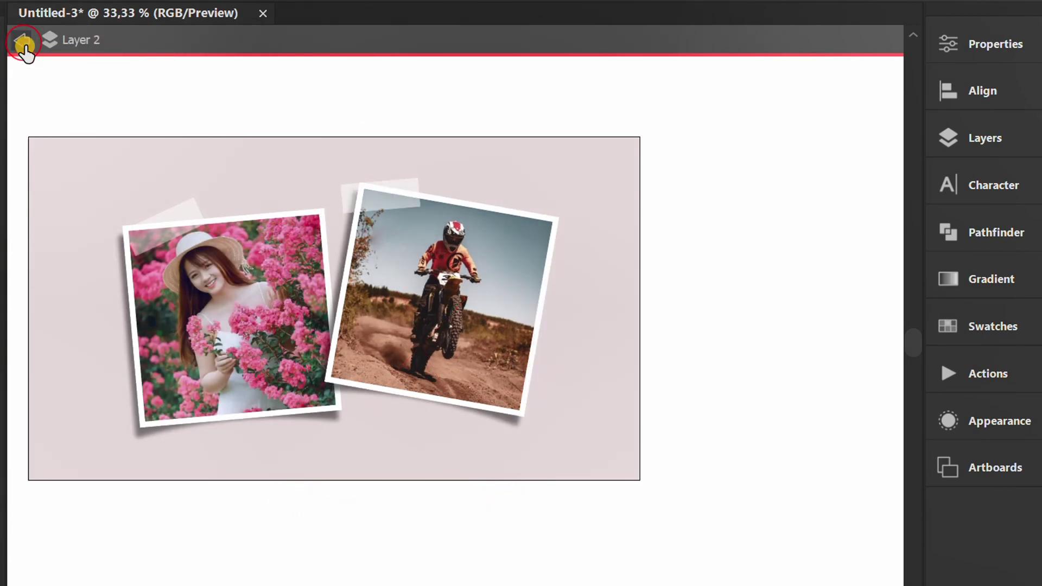
left_click(24, 42)
left_click_drag(145, 75, 227, 96)
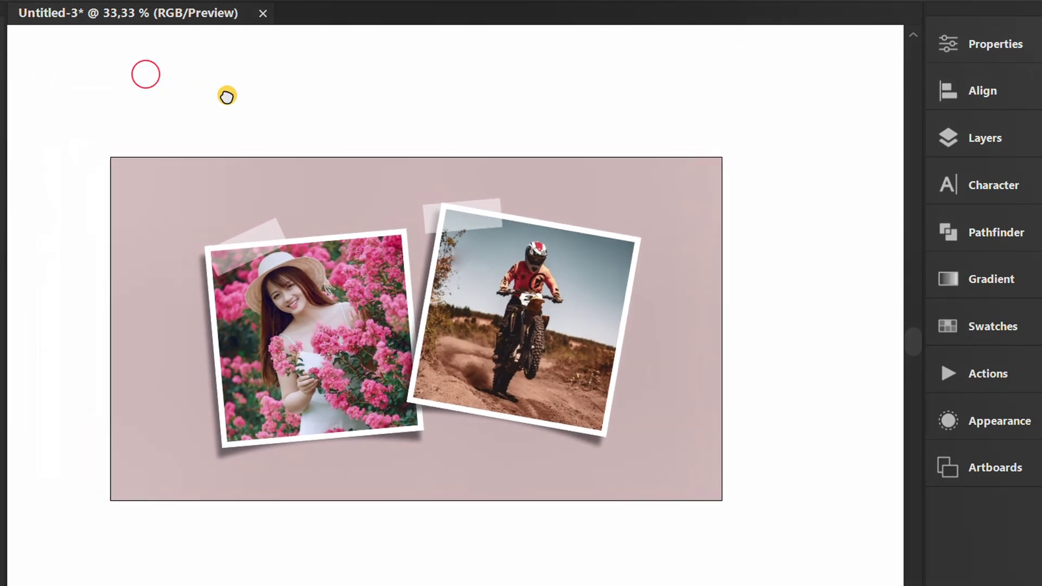
scroll(331, 442, "up", 2)
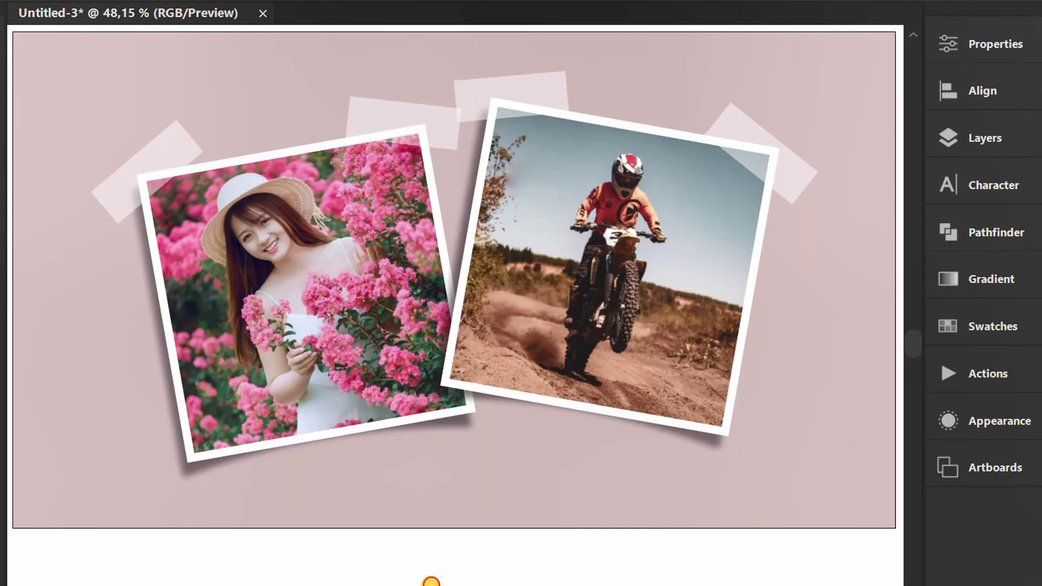